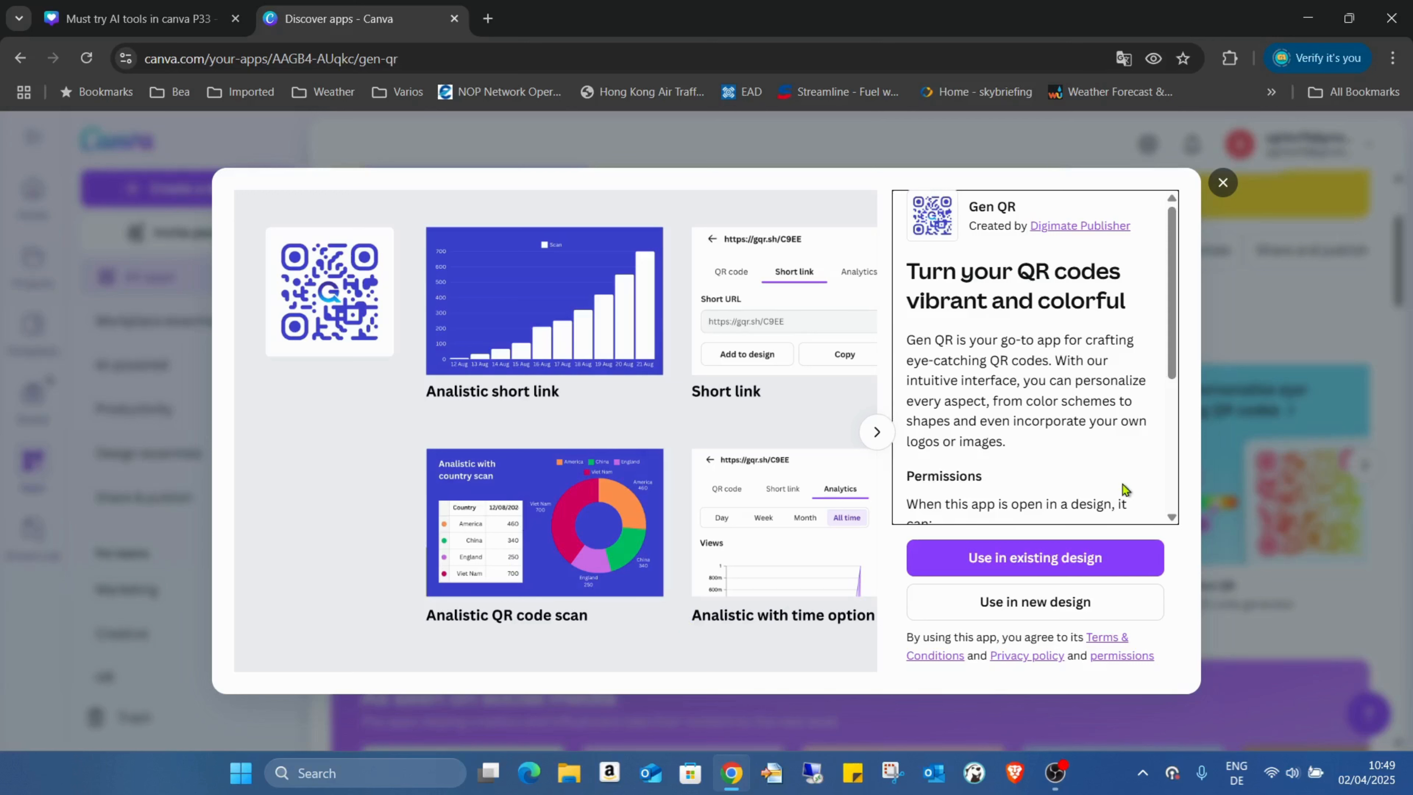
Open the Gen QR app on page 4 of the "Must try AI tools in canva P33" design and show its QR code generator
scroll(1119, 473, "down", 4)
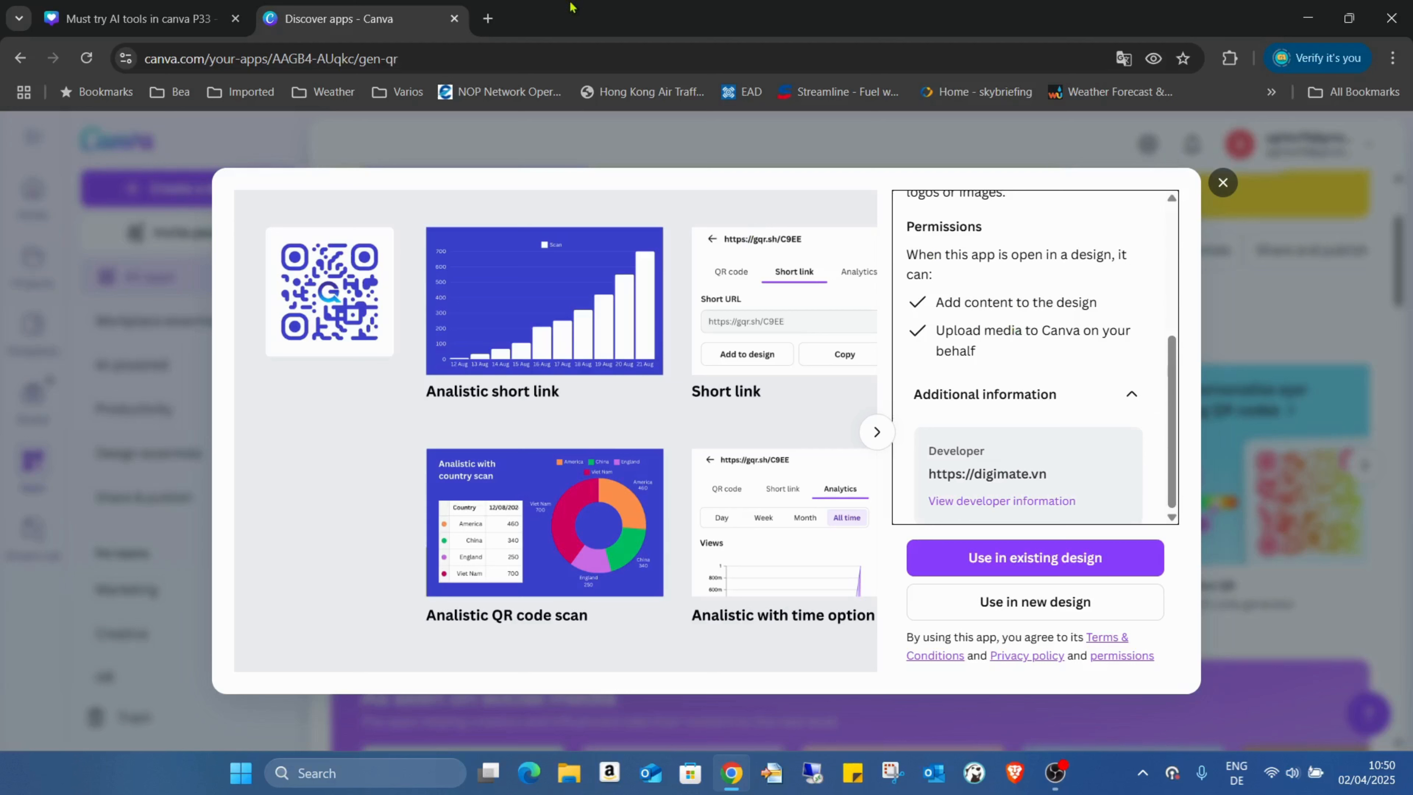
left_click(125, 17)
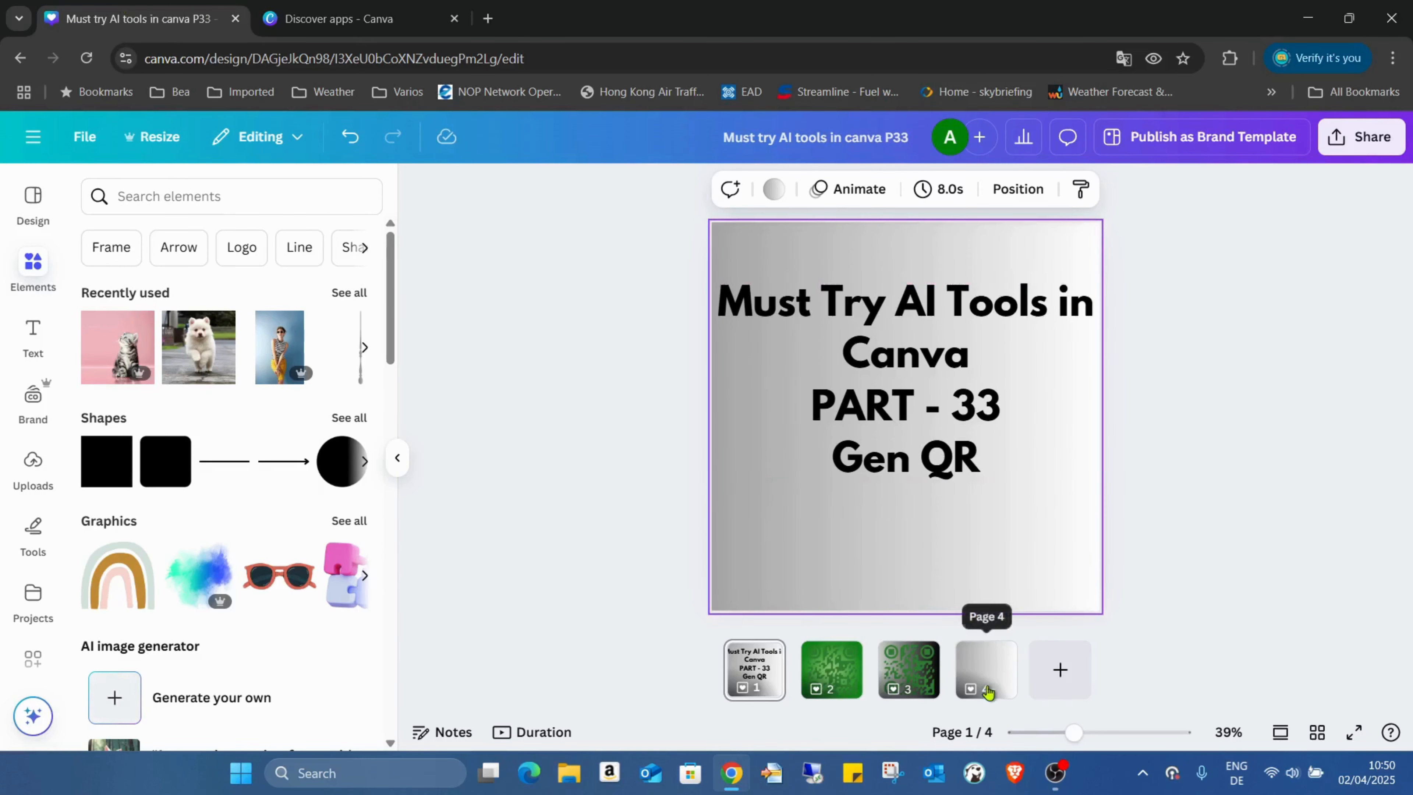
left_click(986, 671)
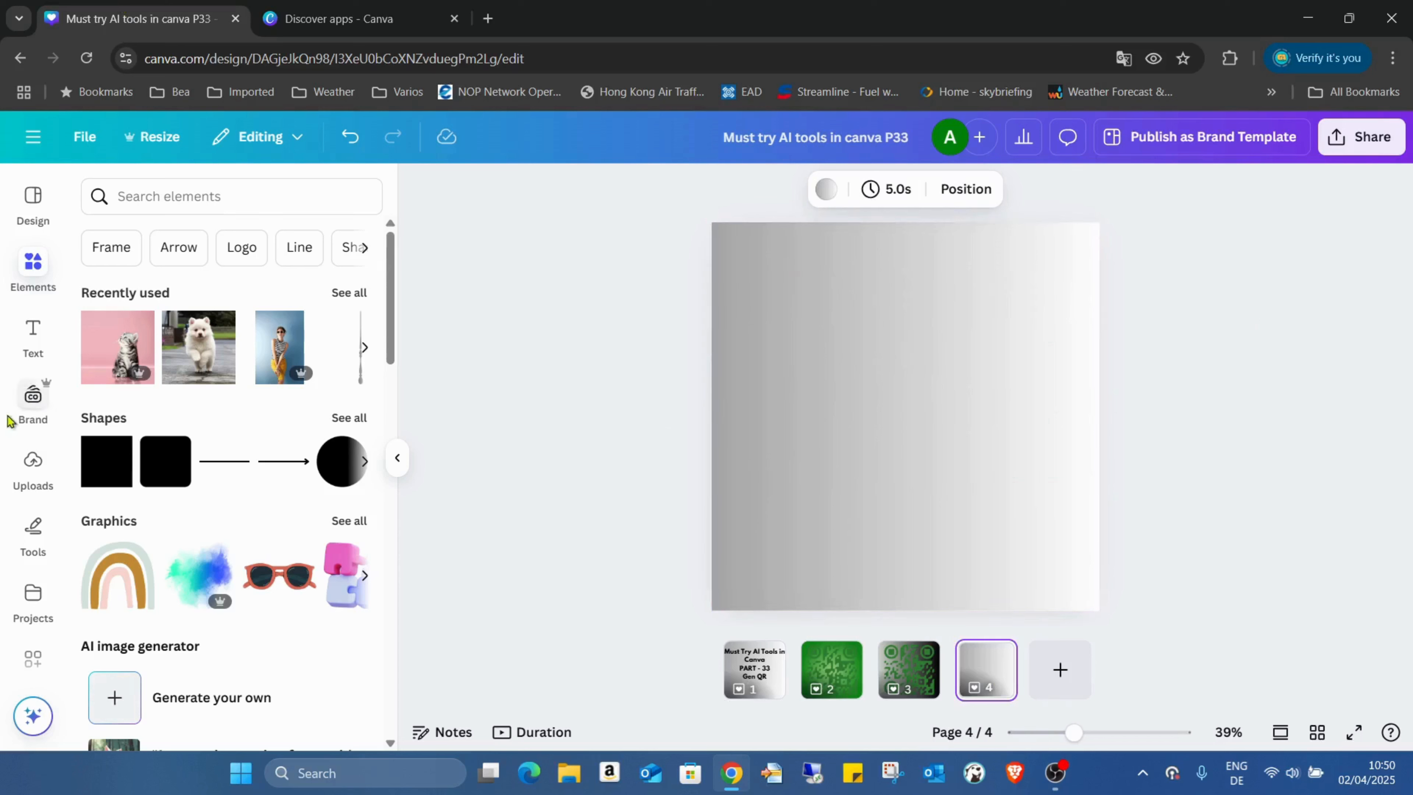
scroll(31, 358, "down", 5)
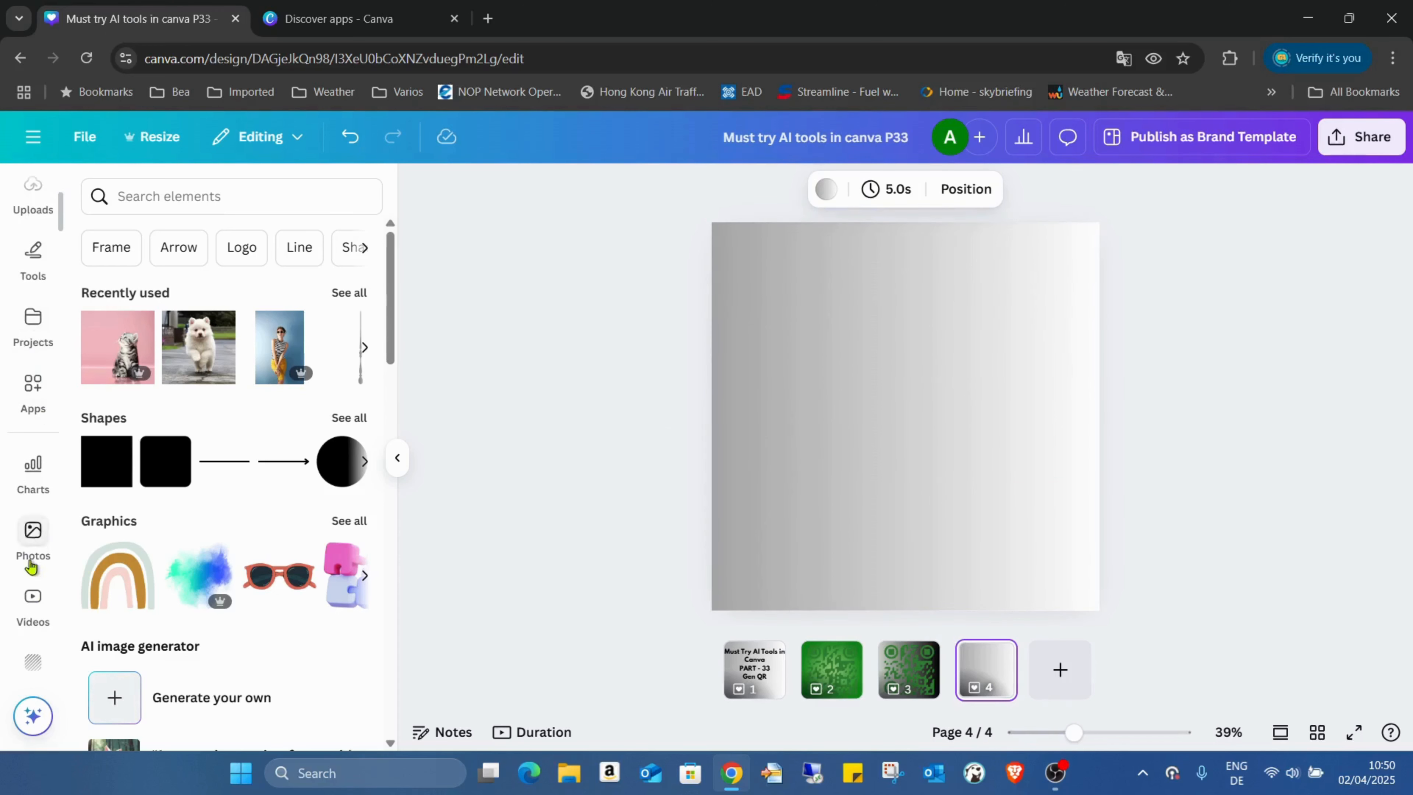
left_click(31, 386)
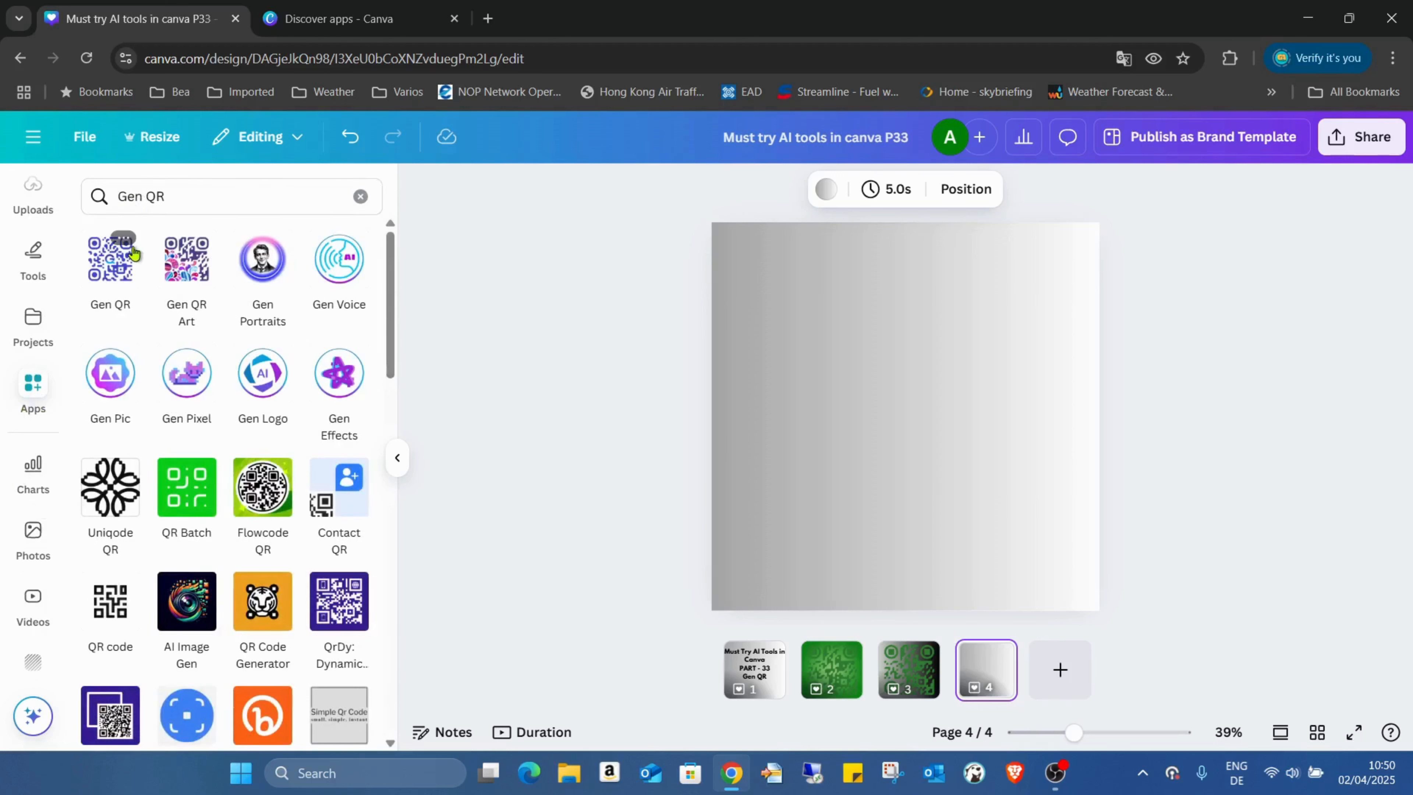
left_click(126, 238)
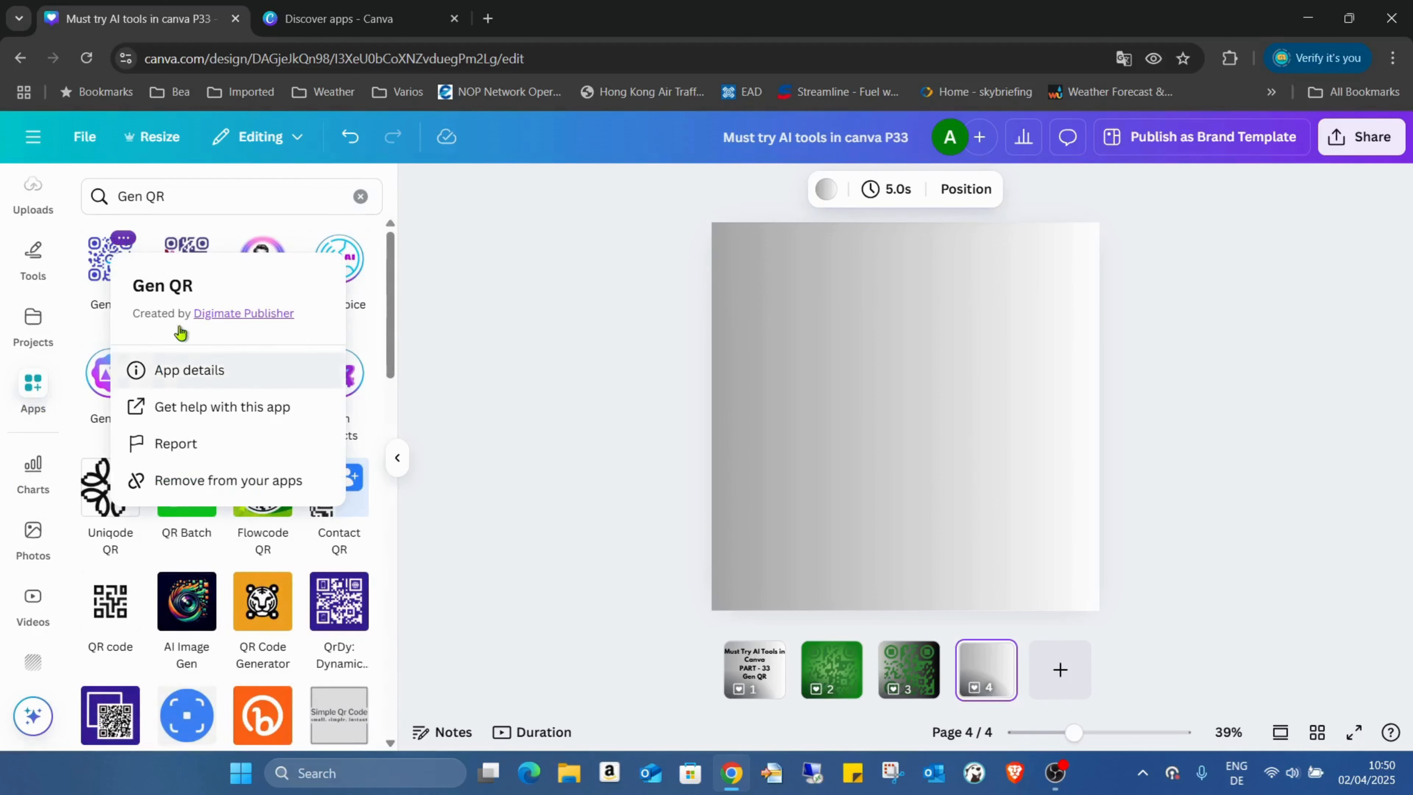
left_click(100, 252)
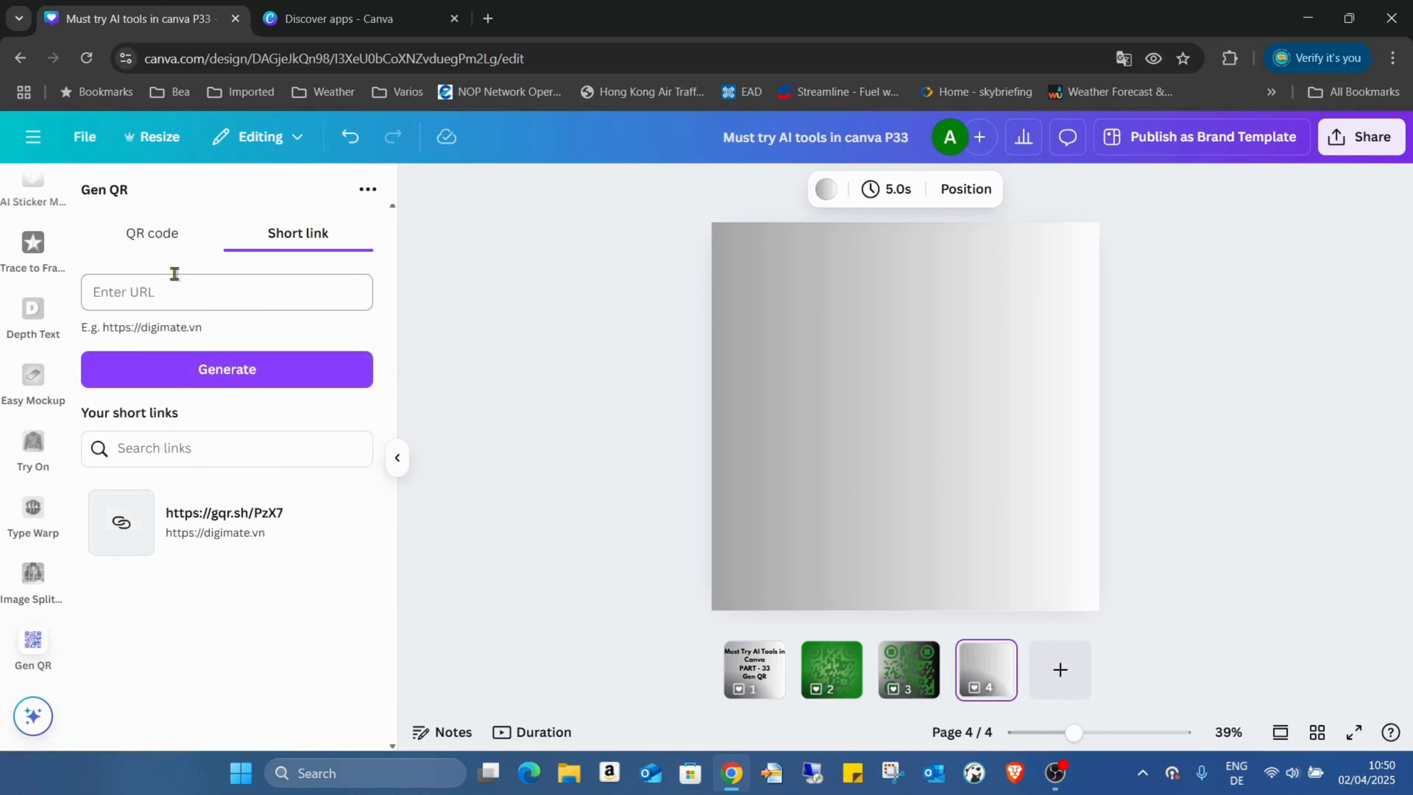
left_click(146, 233)
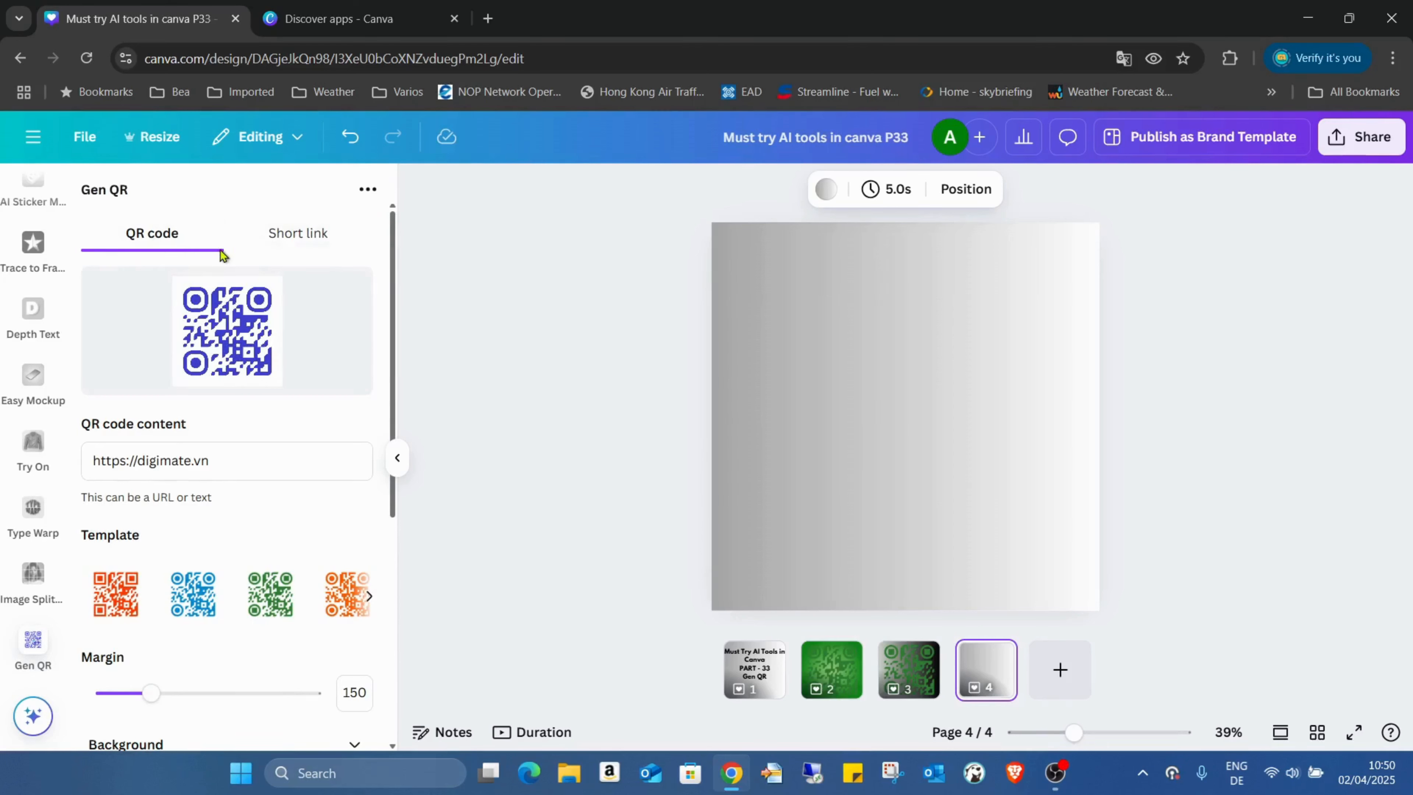
Try the green QR code template with the margin set to 50 and 250
scroll(308, 373, "down", 6)
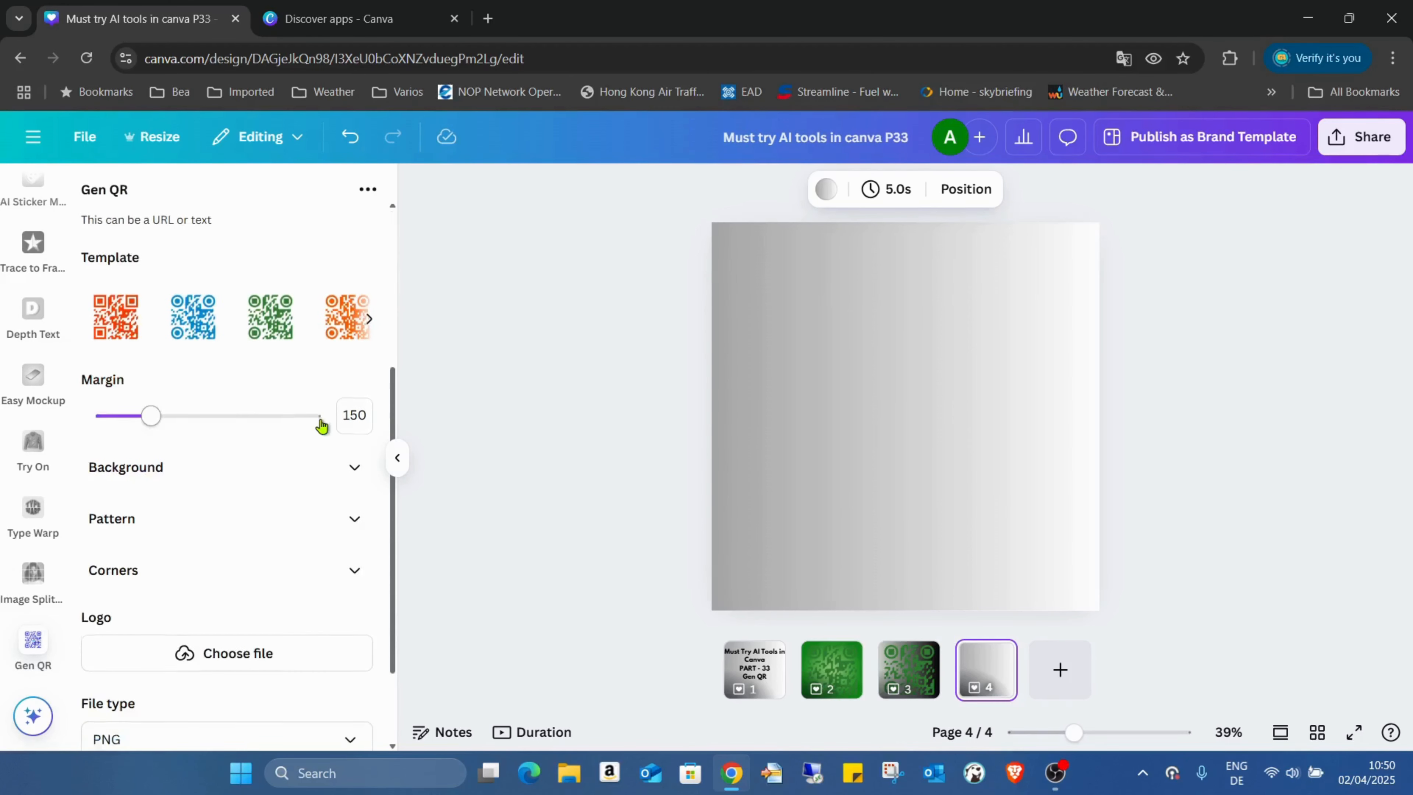
scroll(316, 420, "up", 6)
scroll(268, 441, "down", 2)
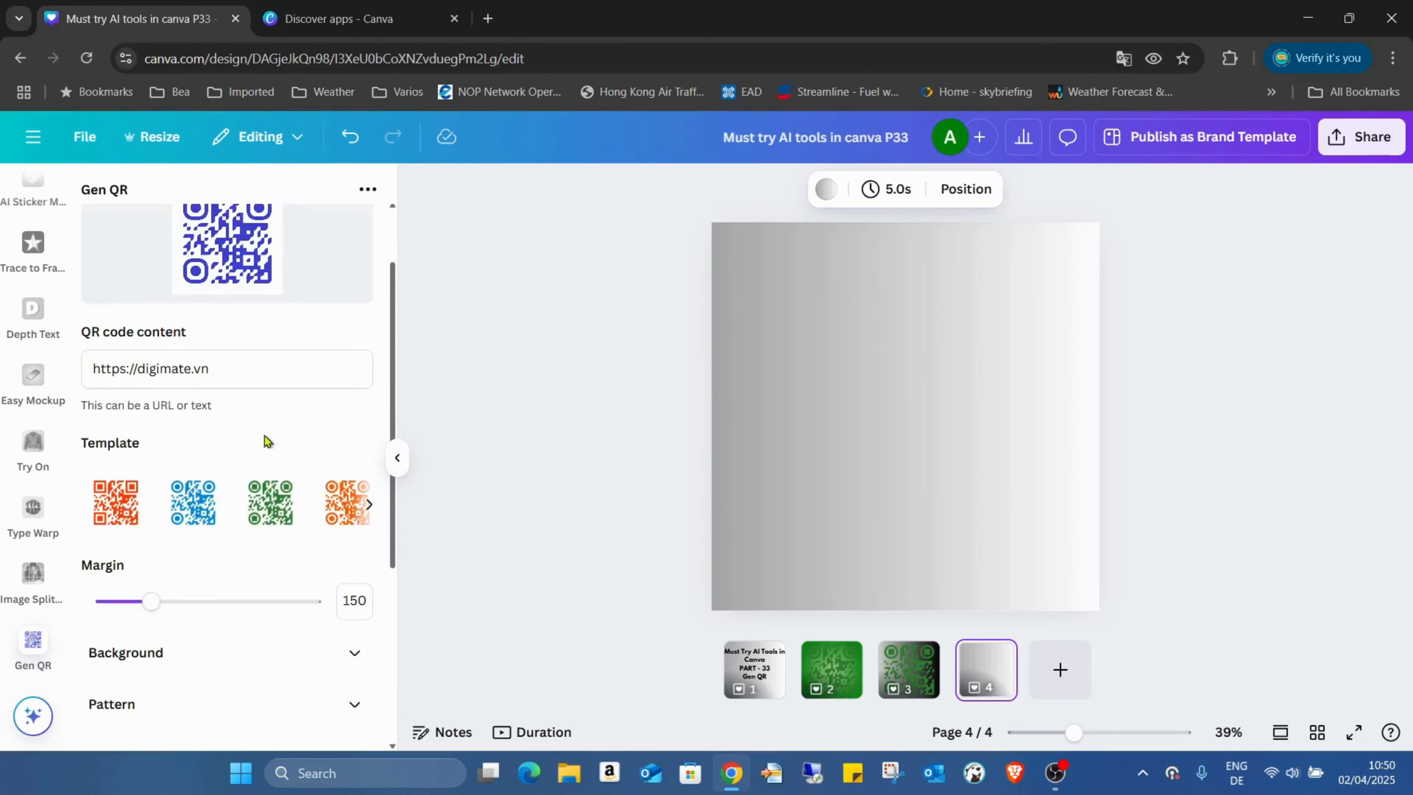
left_click(281, 511)
scroll(284, 439, "down", 5)
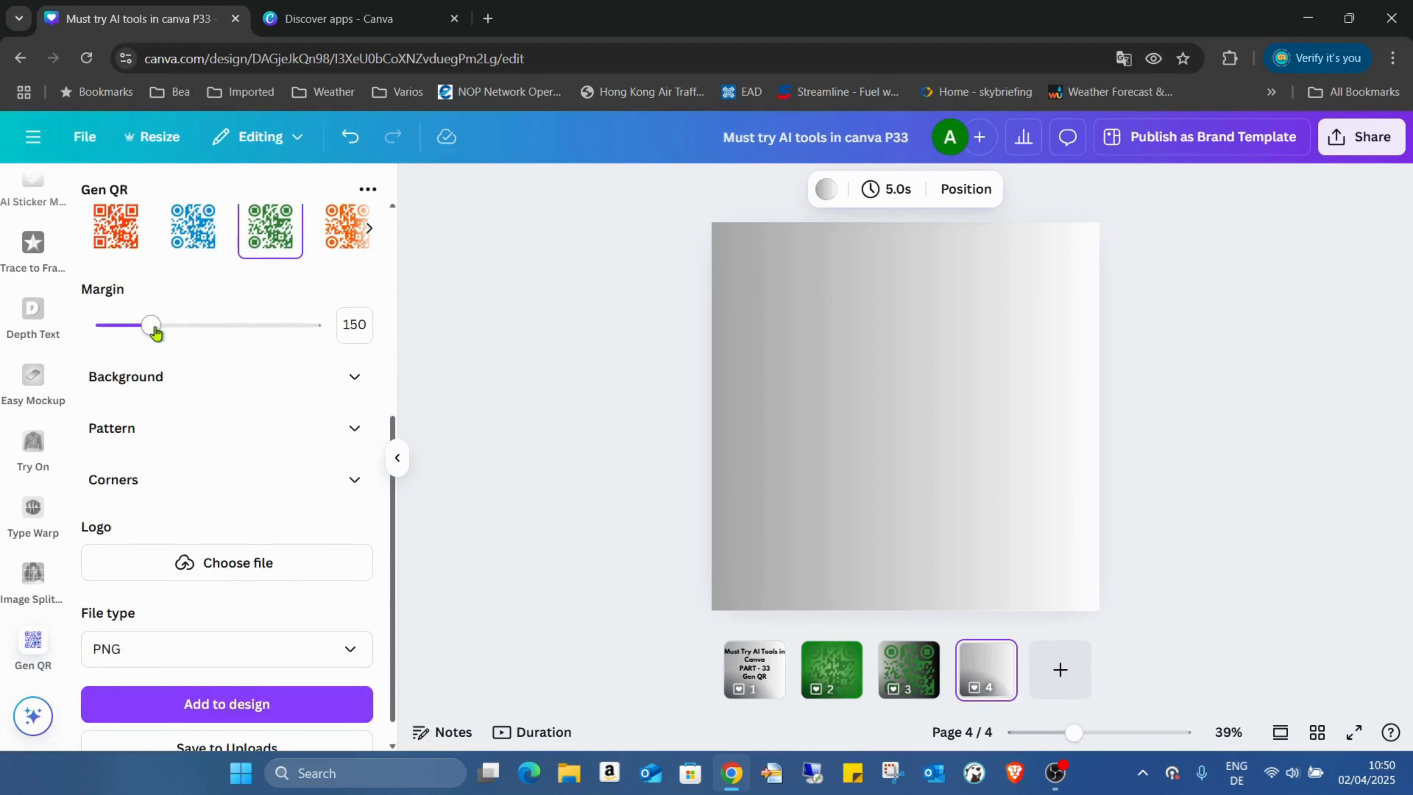
left_click_drag(153, 328, 100, 332)
scroll(208, 388, "up", 5)
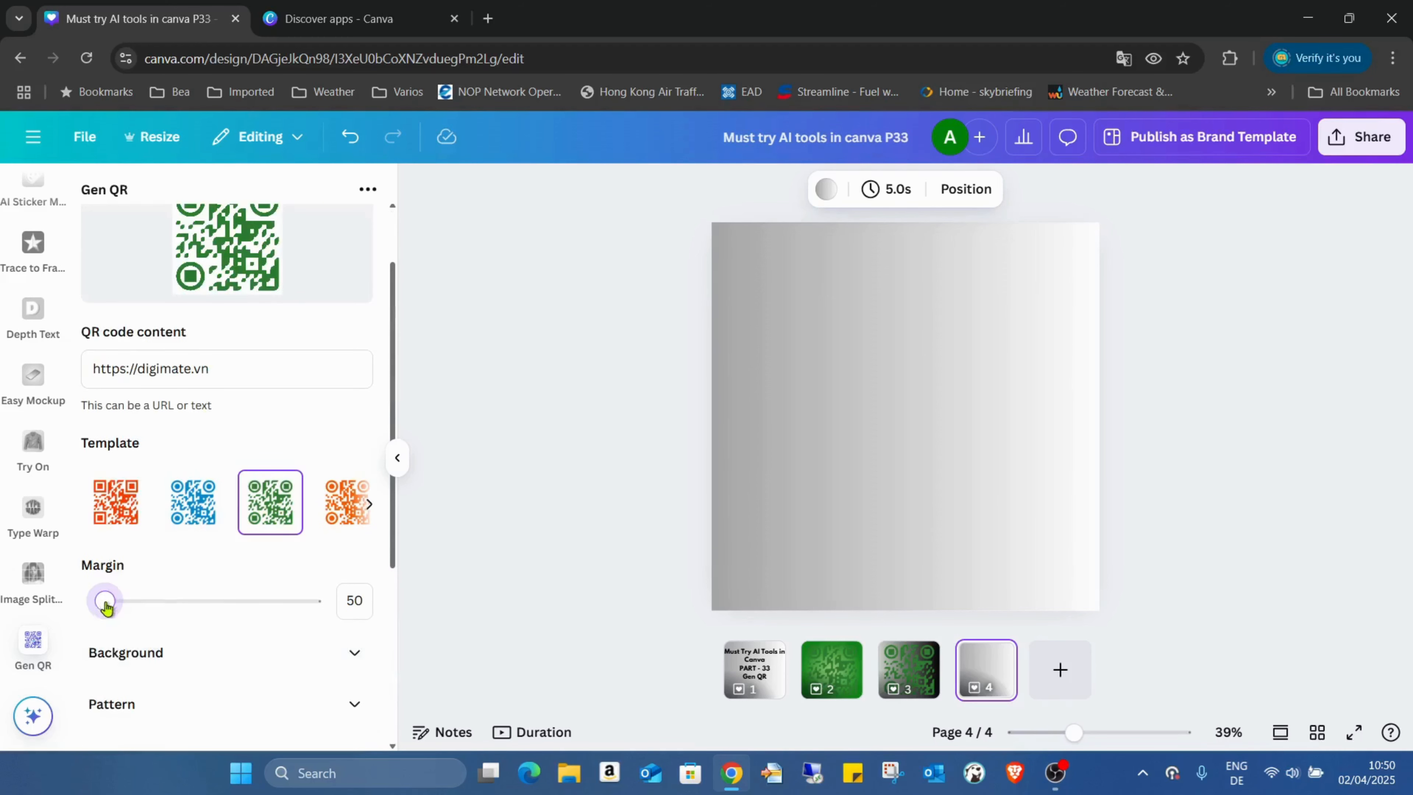
left_click_drag(104, 599, 195, 601)
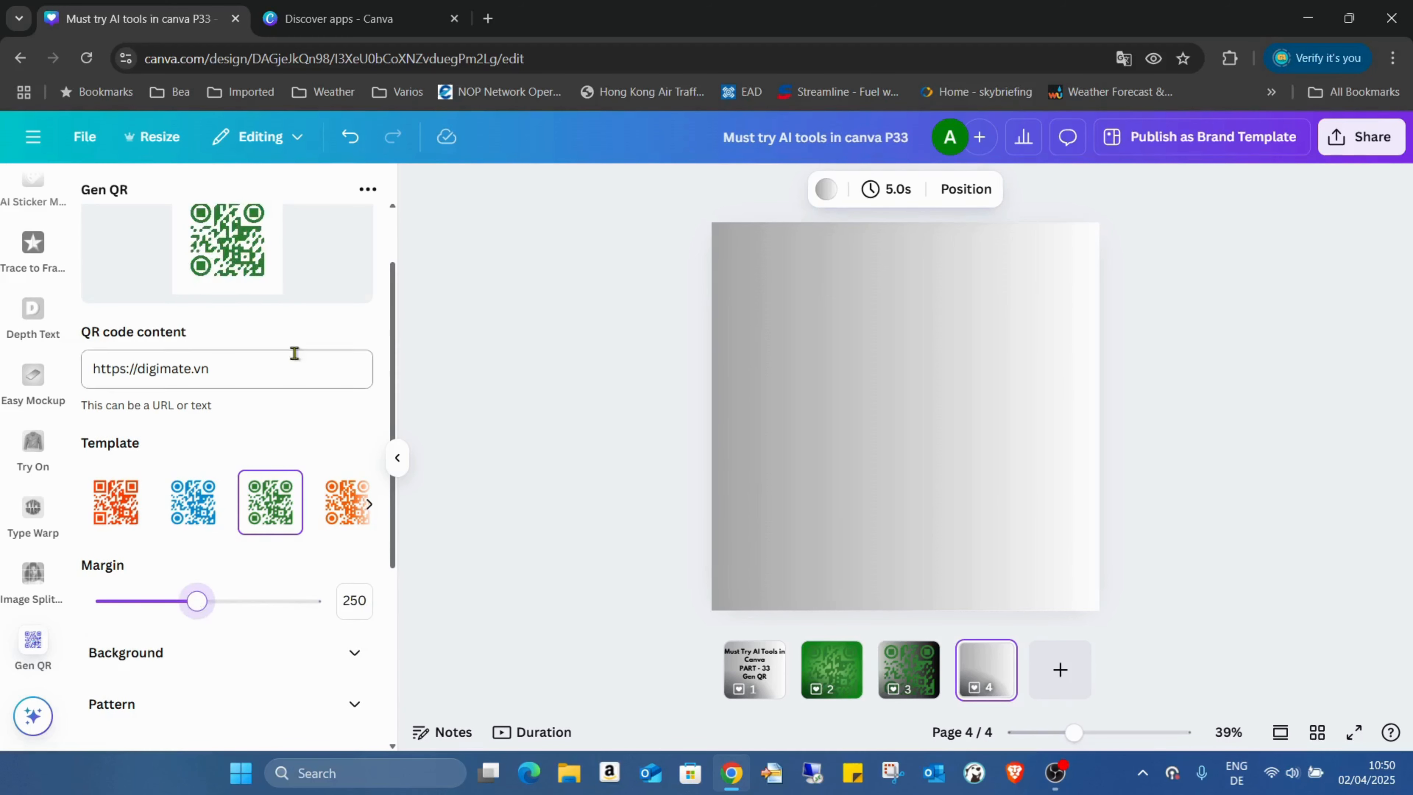
Apply the light-blue QR code template with square corner markers
scroll(294, 354, "down", 3)
left_click(369, 321)
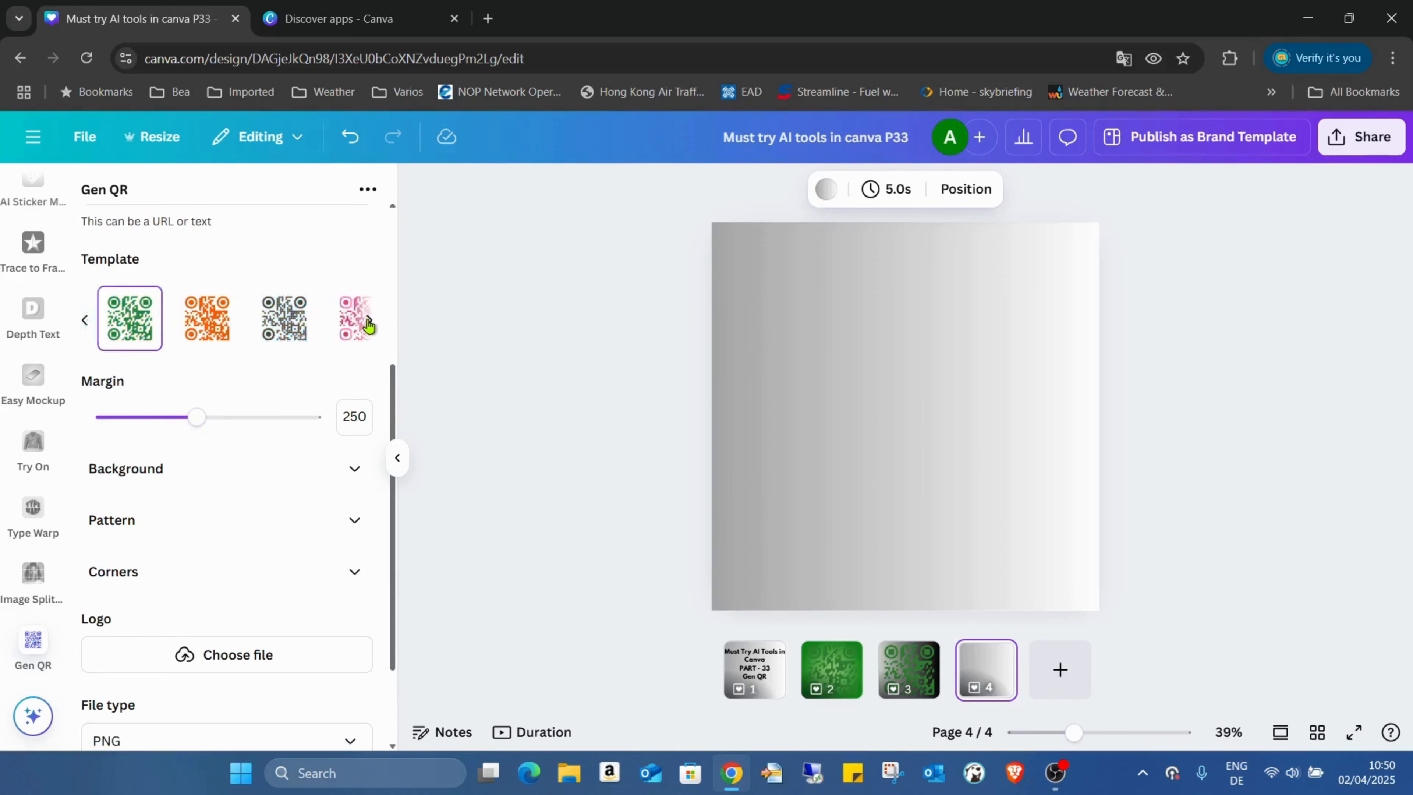
left_click(369, 322)
left_click(270, 318)
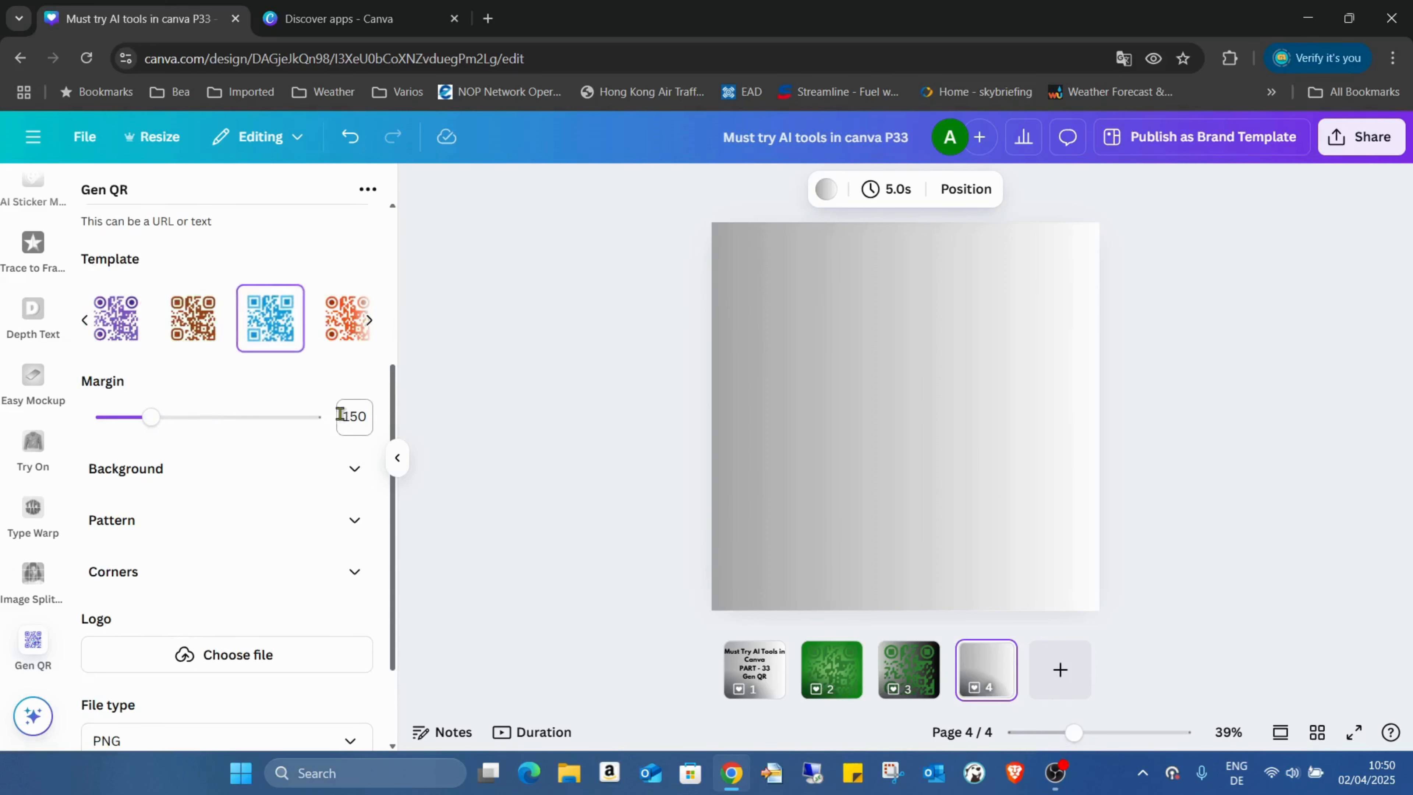
scroll(235, 414, "up", 5)
scroll(336, 366, "down", 5)
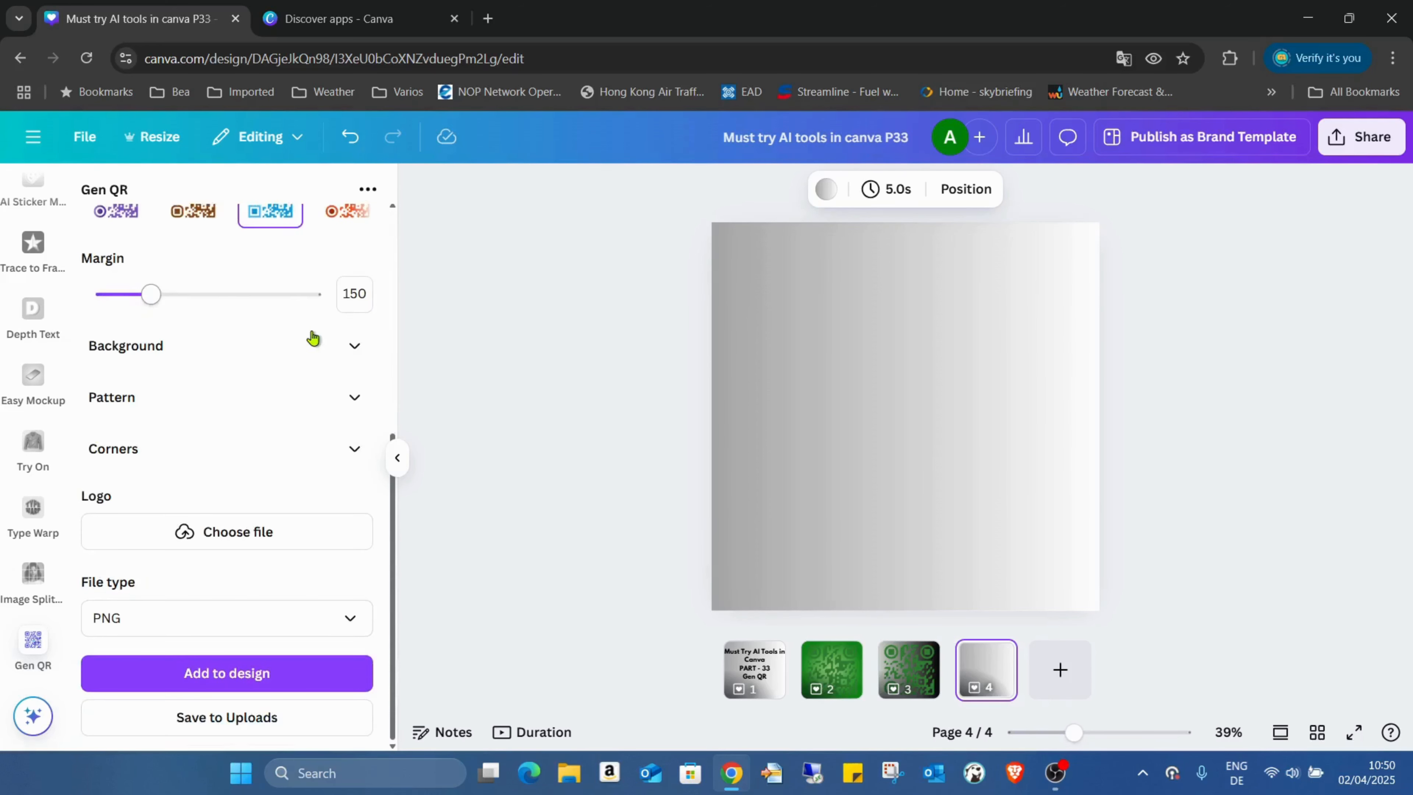
Examine the background, pattern and corner options of the QR code, along with its logo and file type settings
left_click(354, 349)
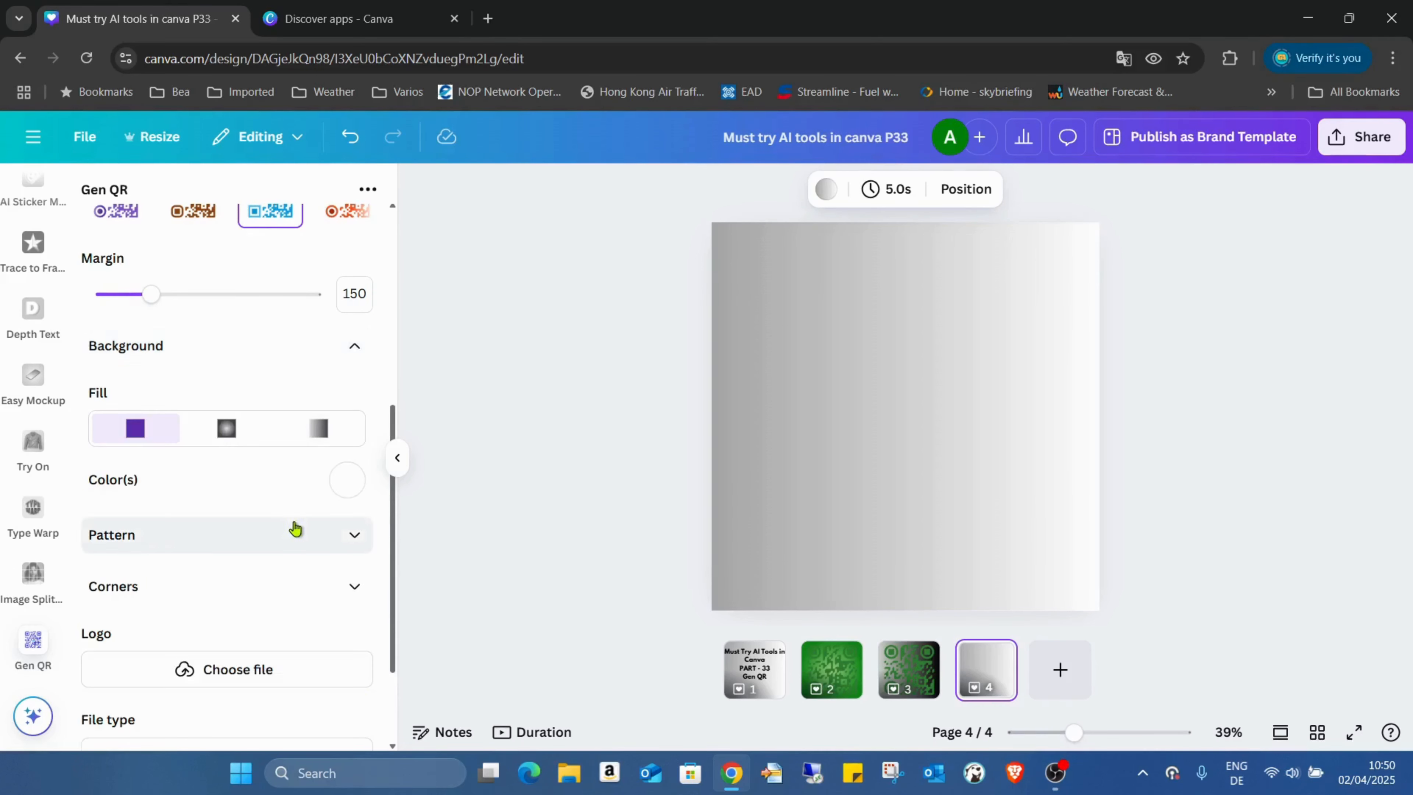
scroll(303, 513, "down", 2)
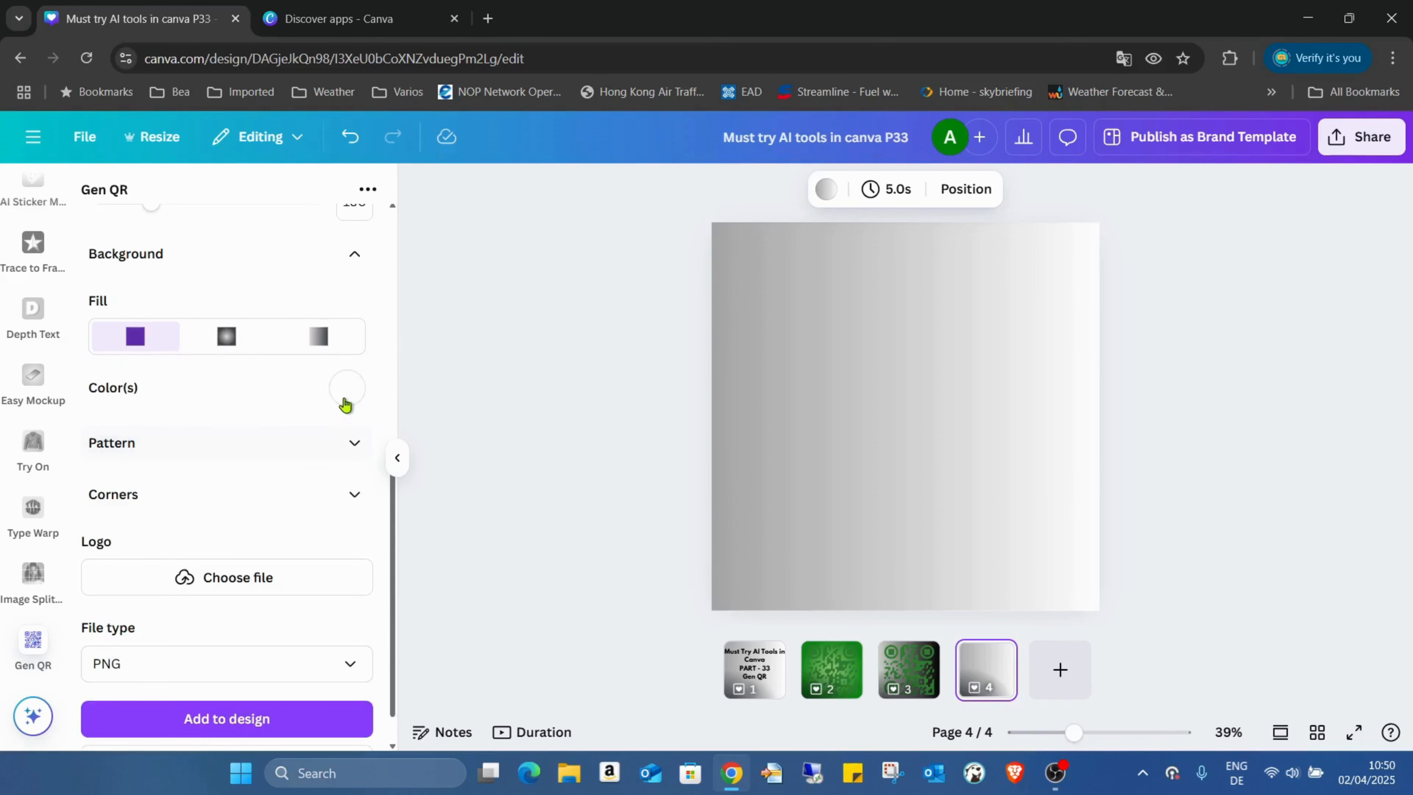
left_click(350, 456)
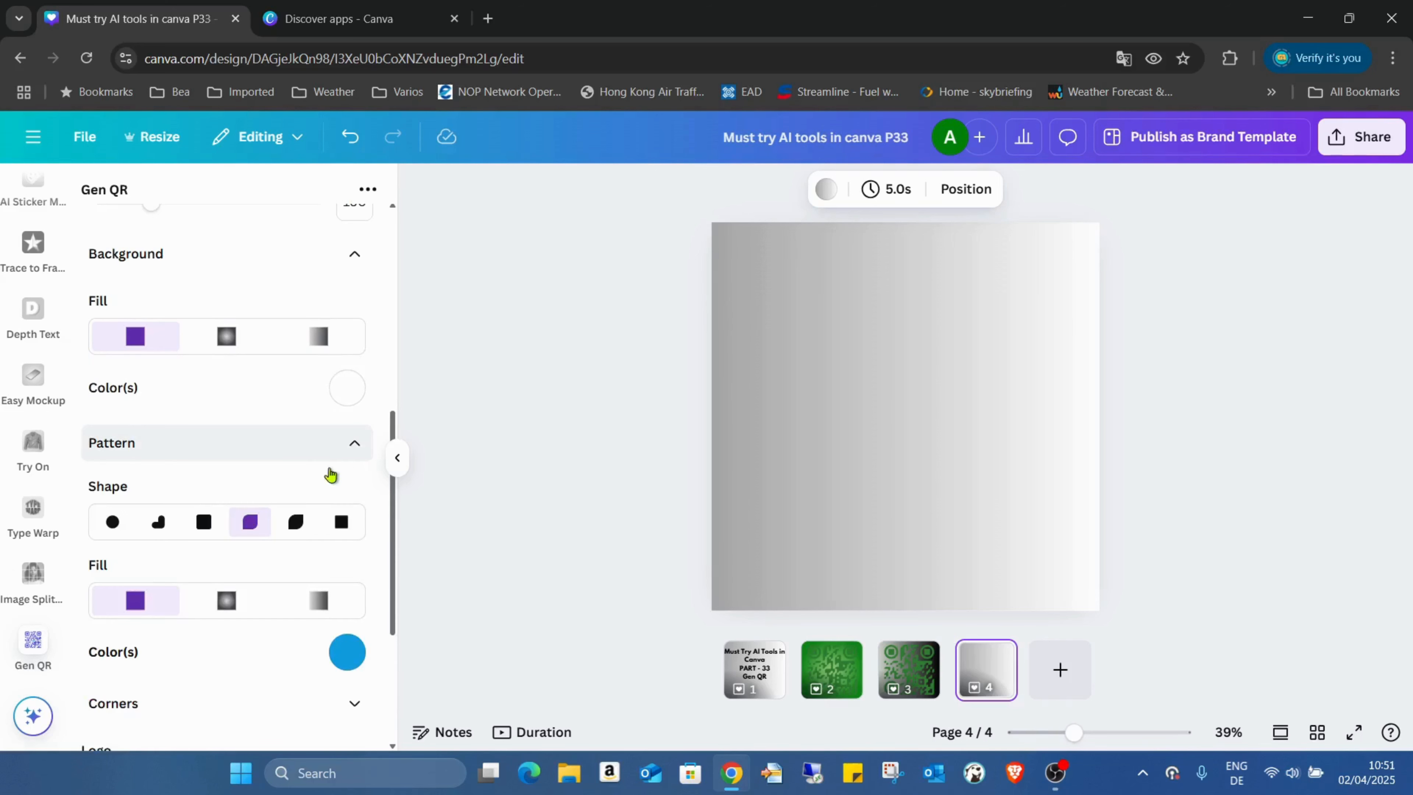
scroll(273, 461, "down", 2)
scroll(318, 471, "down", 3)
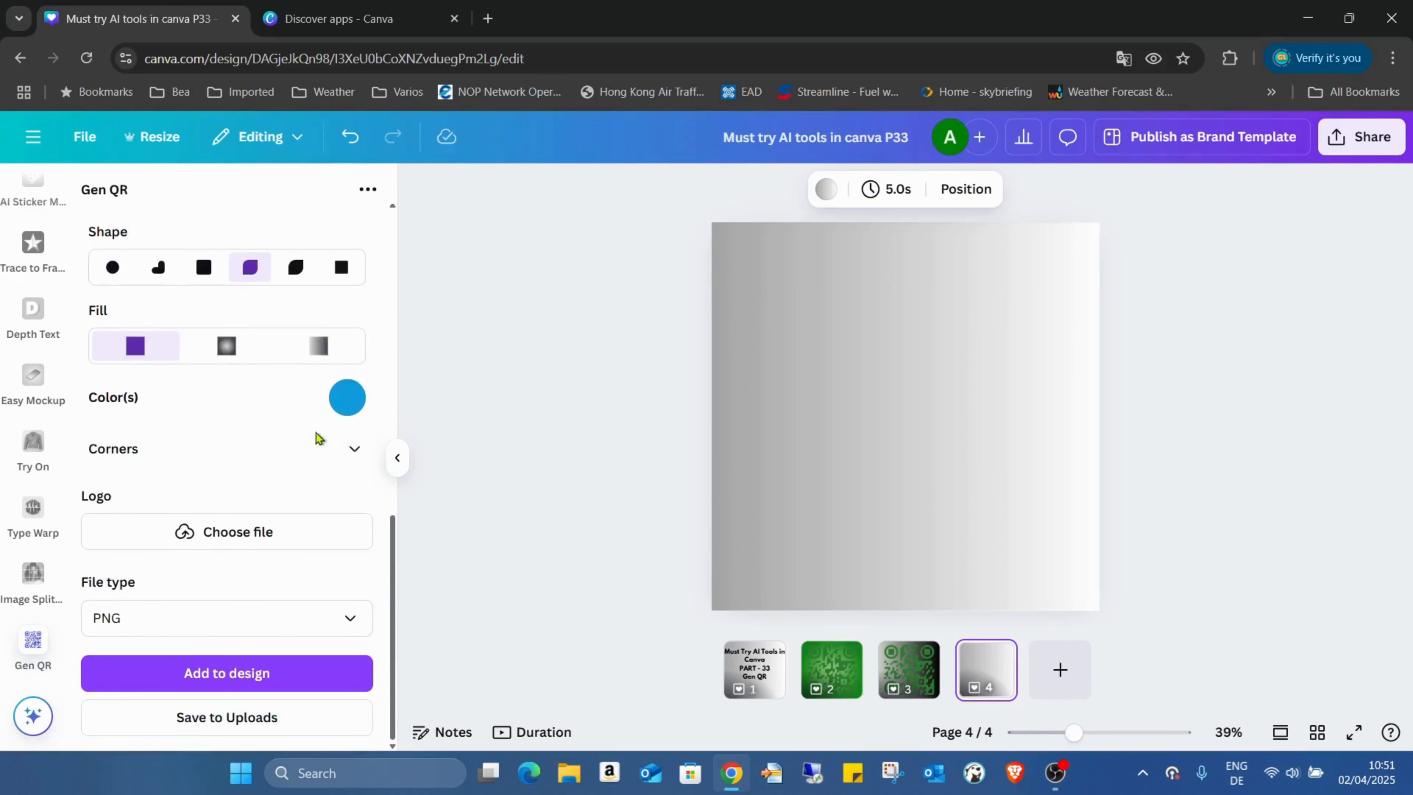
left_click(356, 454)
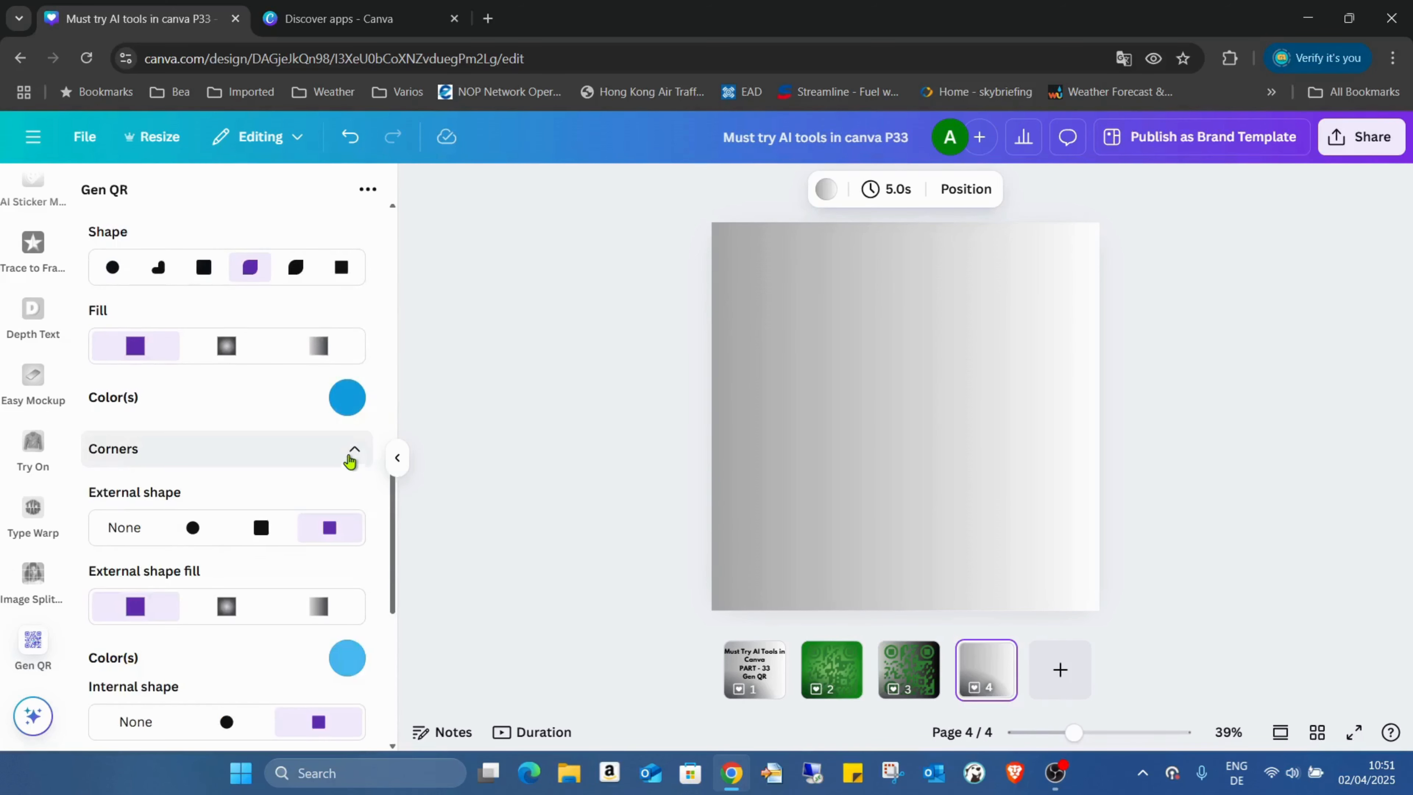
scroll(346, 465, "down", 3)
scroll(340, 448, "down", 3)
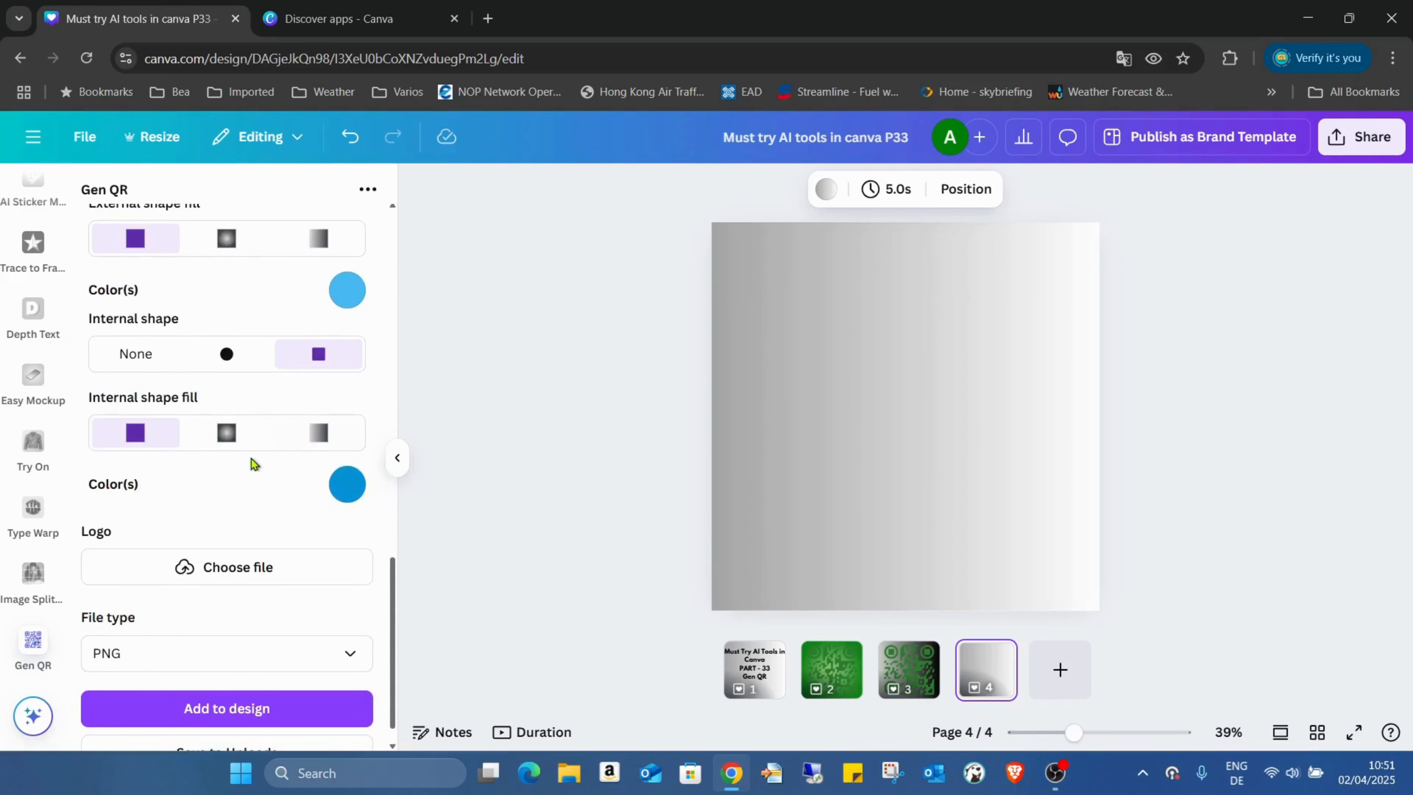
scroll(267, 468, "down", 1)
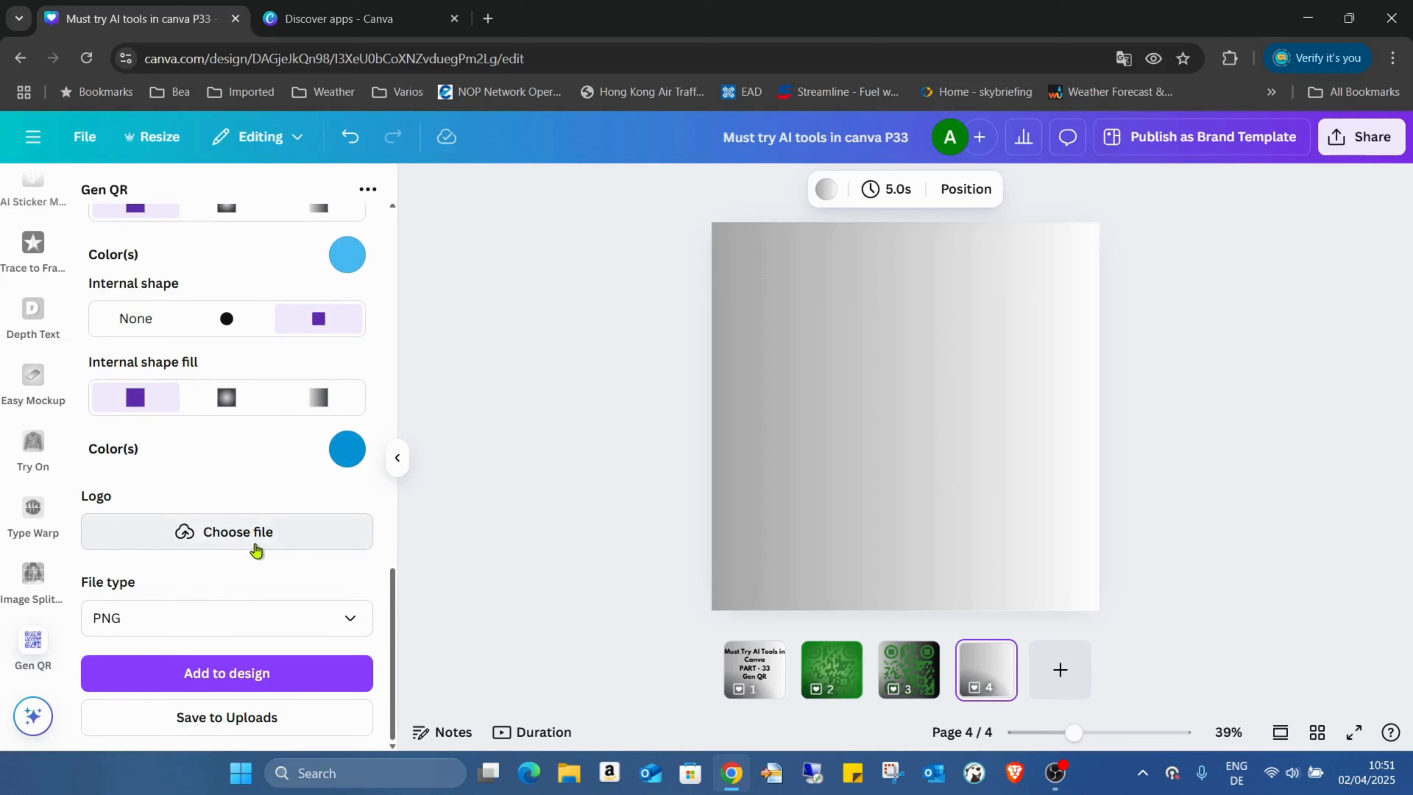
scroll(284, 583, "up", 5)
scroll(284, 583, "down", 5)
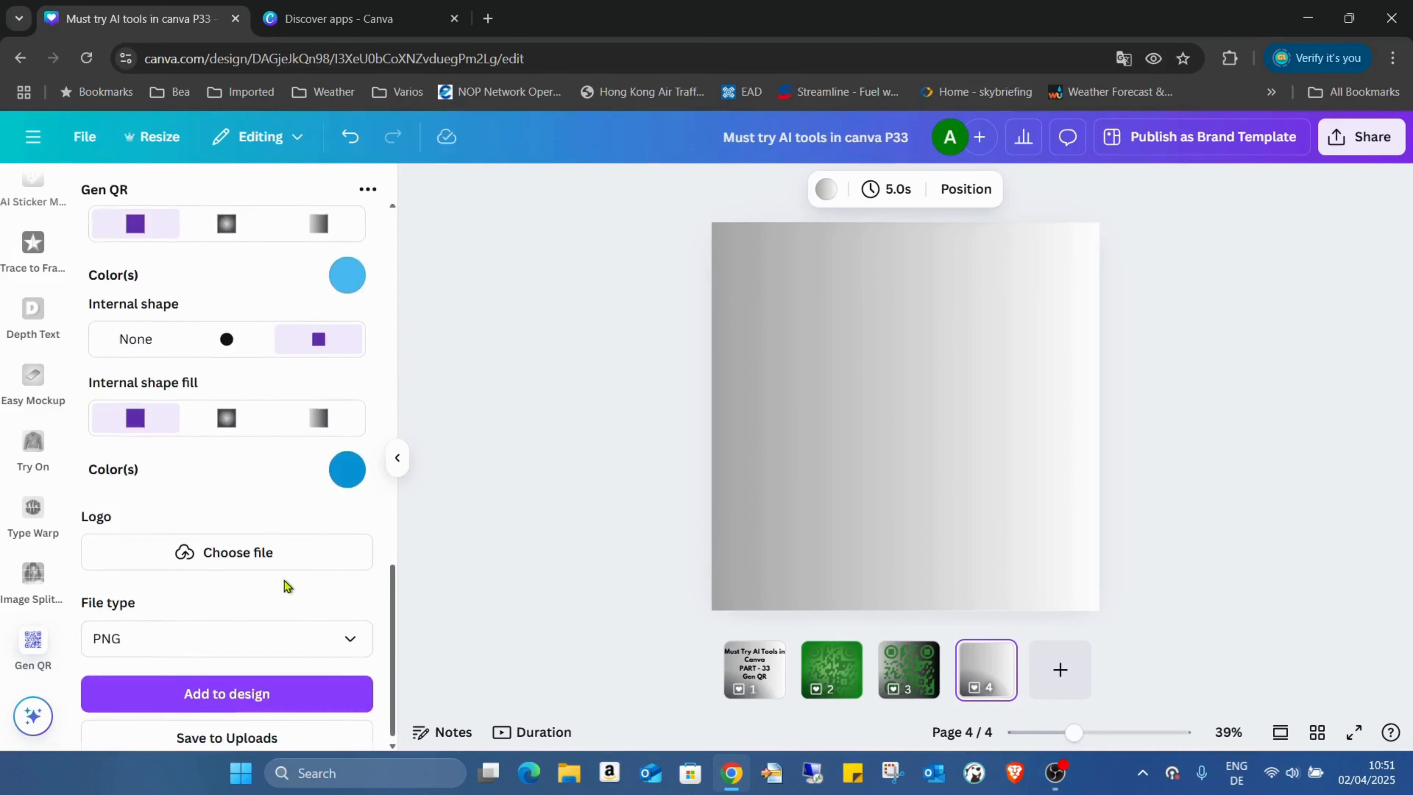
Add the blue QR code to page 4 and enlarge it to cover the whole page
left_click(251, 671)
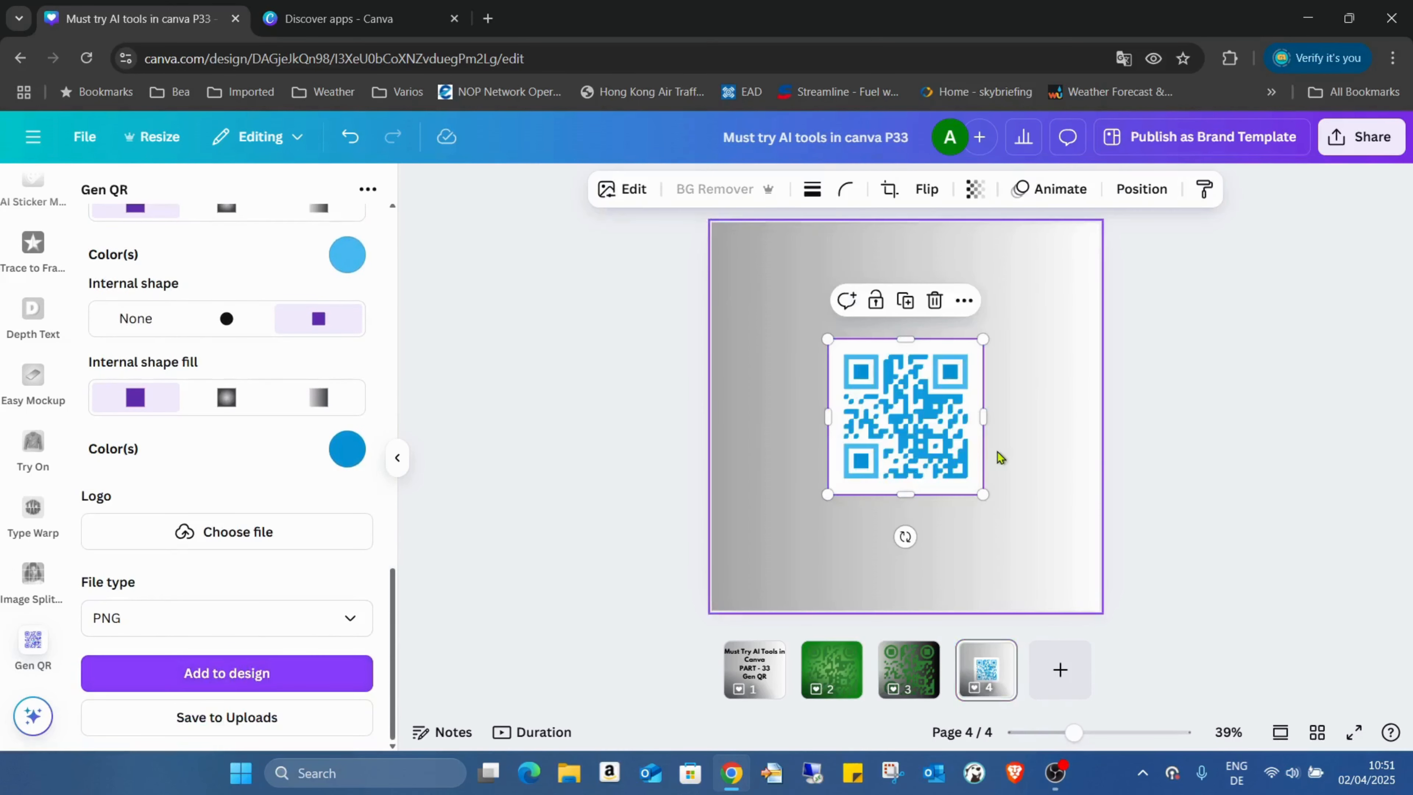
left_click_drag(878, 392, 761, 277)
left_click_drag(866, 377, 1100, 611)
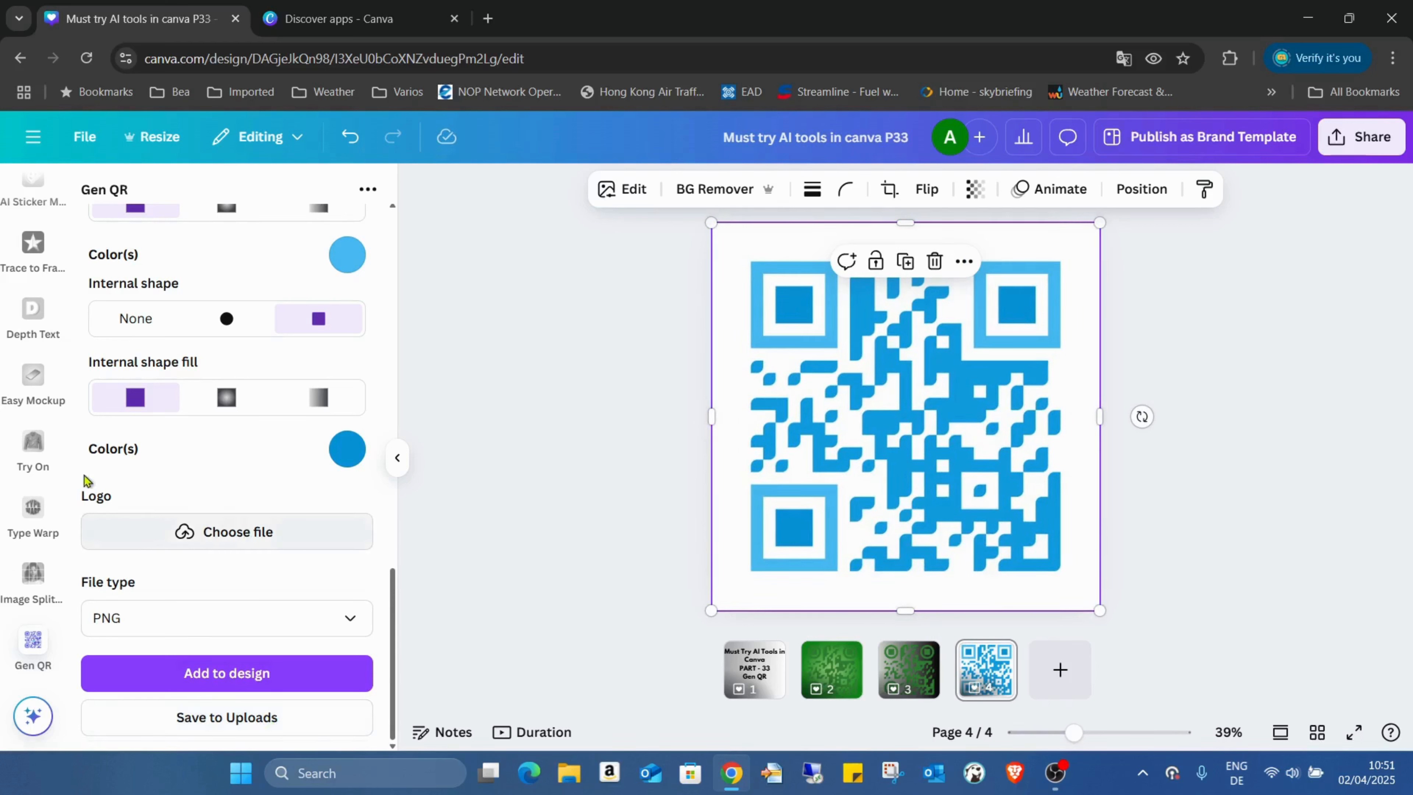
Add a blank page after page 4 and look over the QR code content and short link options
left_click(1060, 670)
scroll(51, 353, "up", 5)
scroll(294, 413, "up", 15)
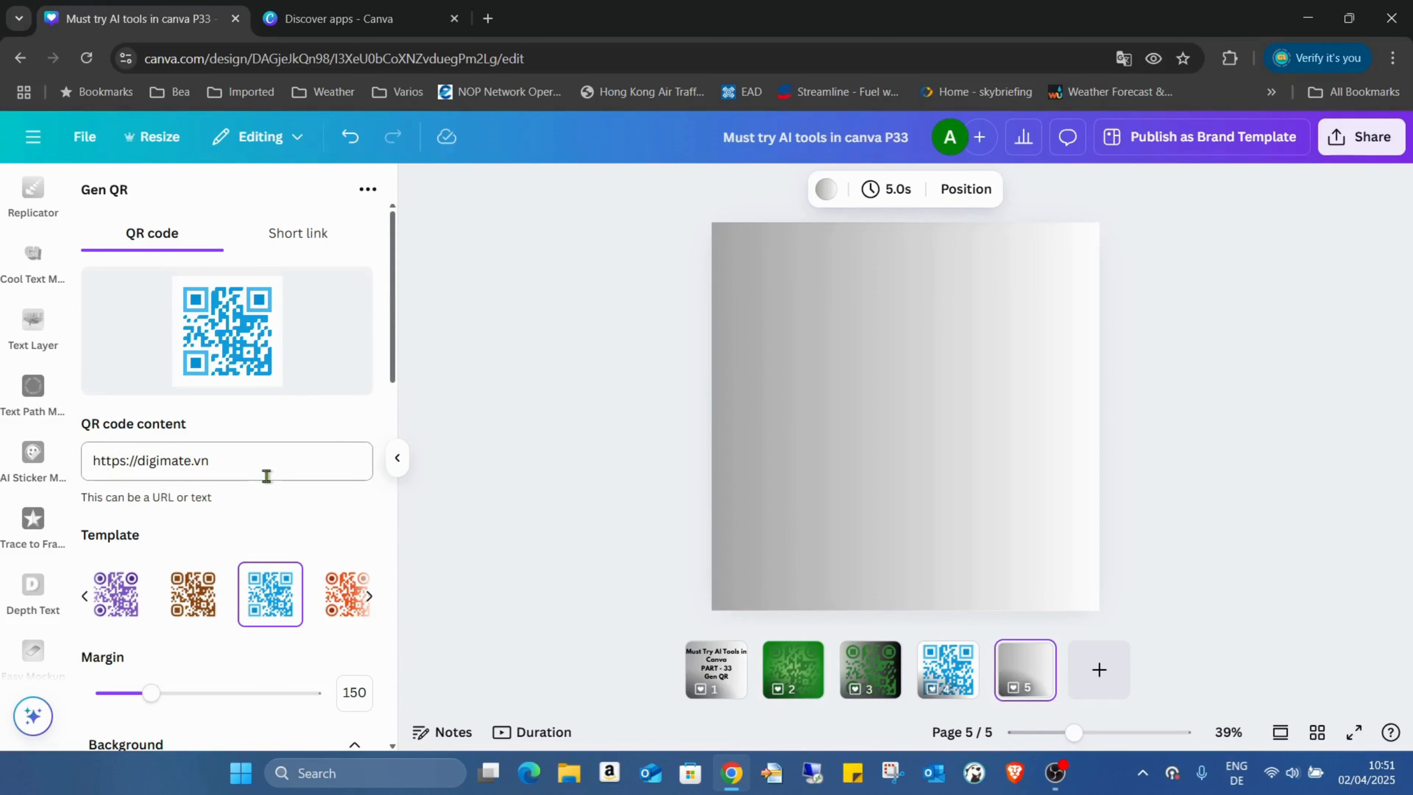
triple_click(121, 467)
left_click(247, 466)
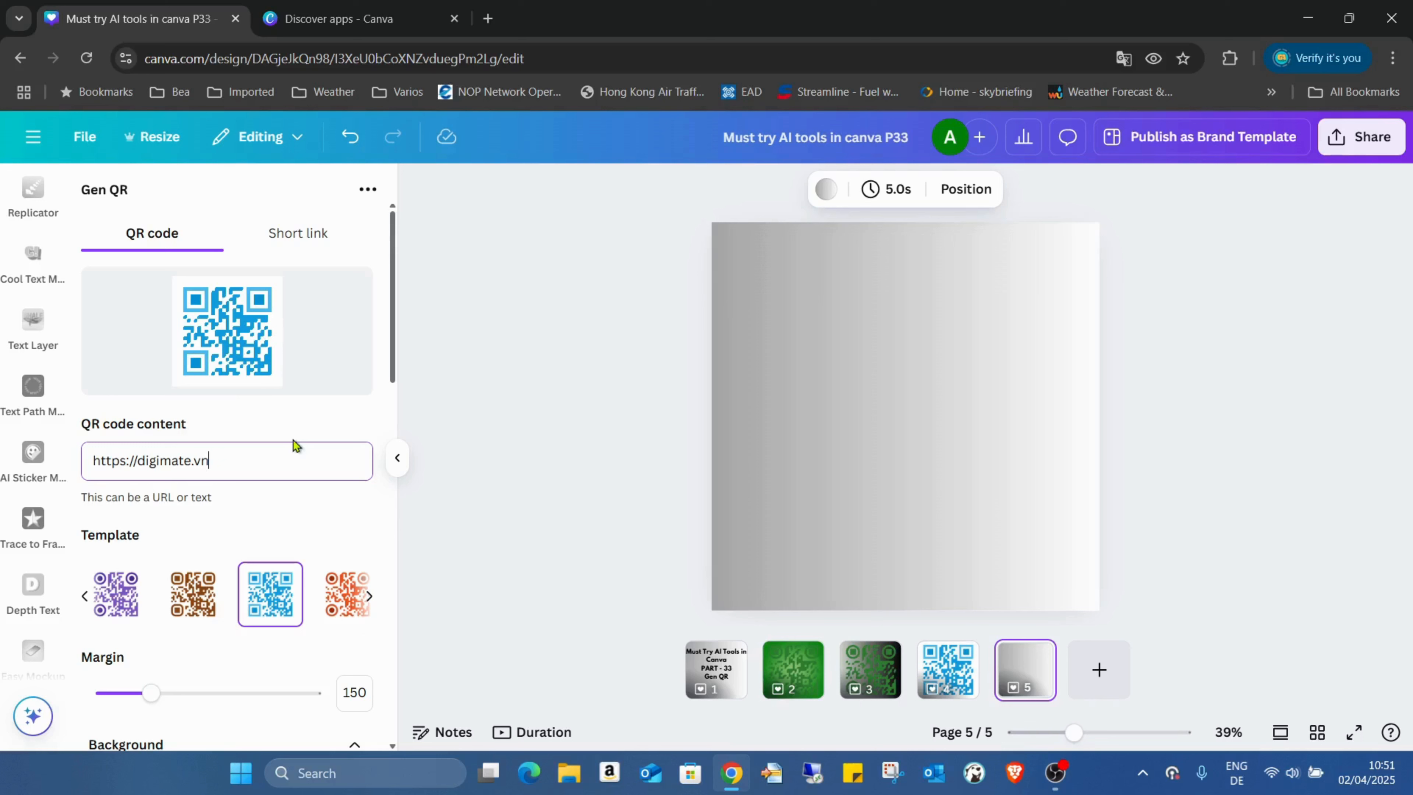
left_click(300, 240)
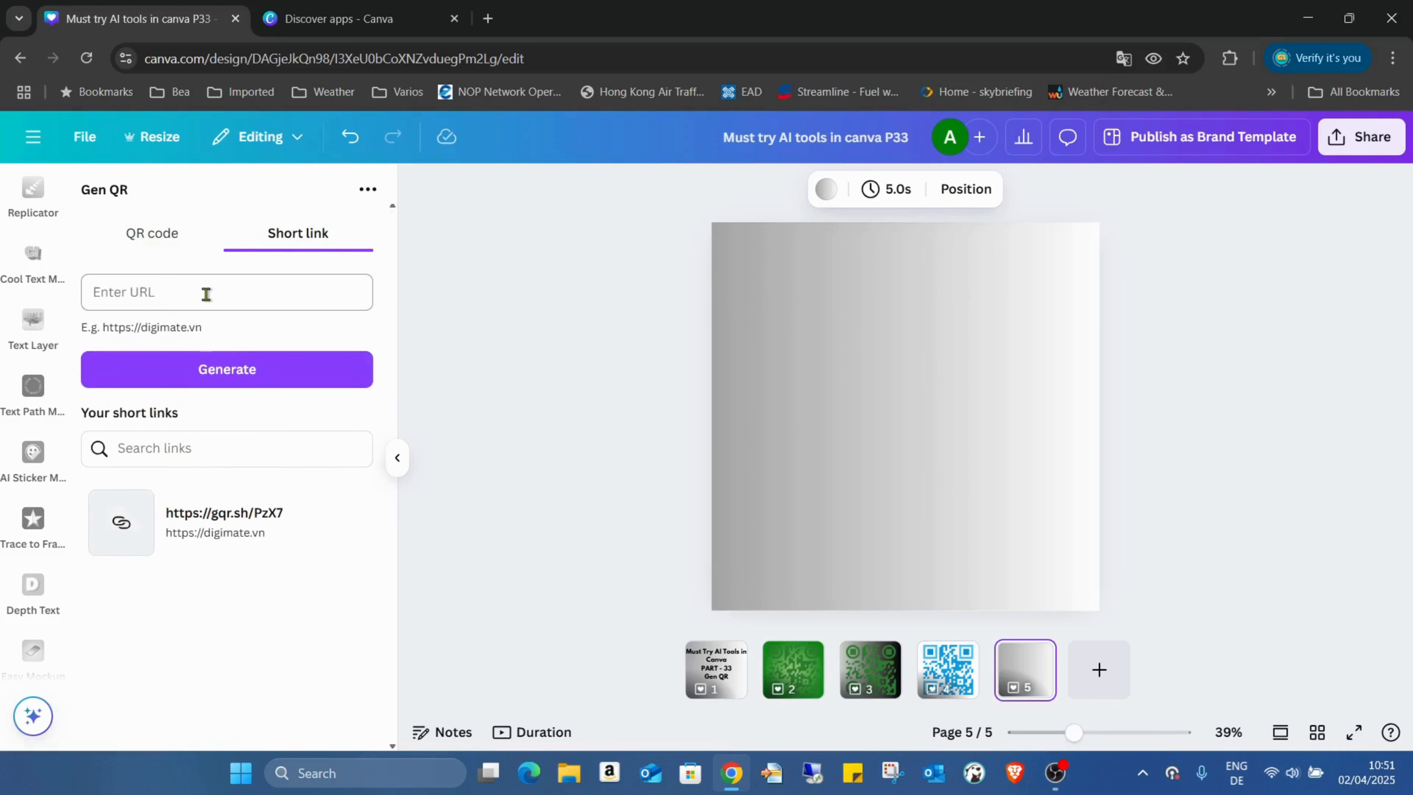
left_click(145, 232)
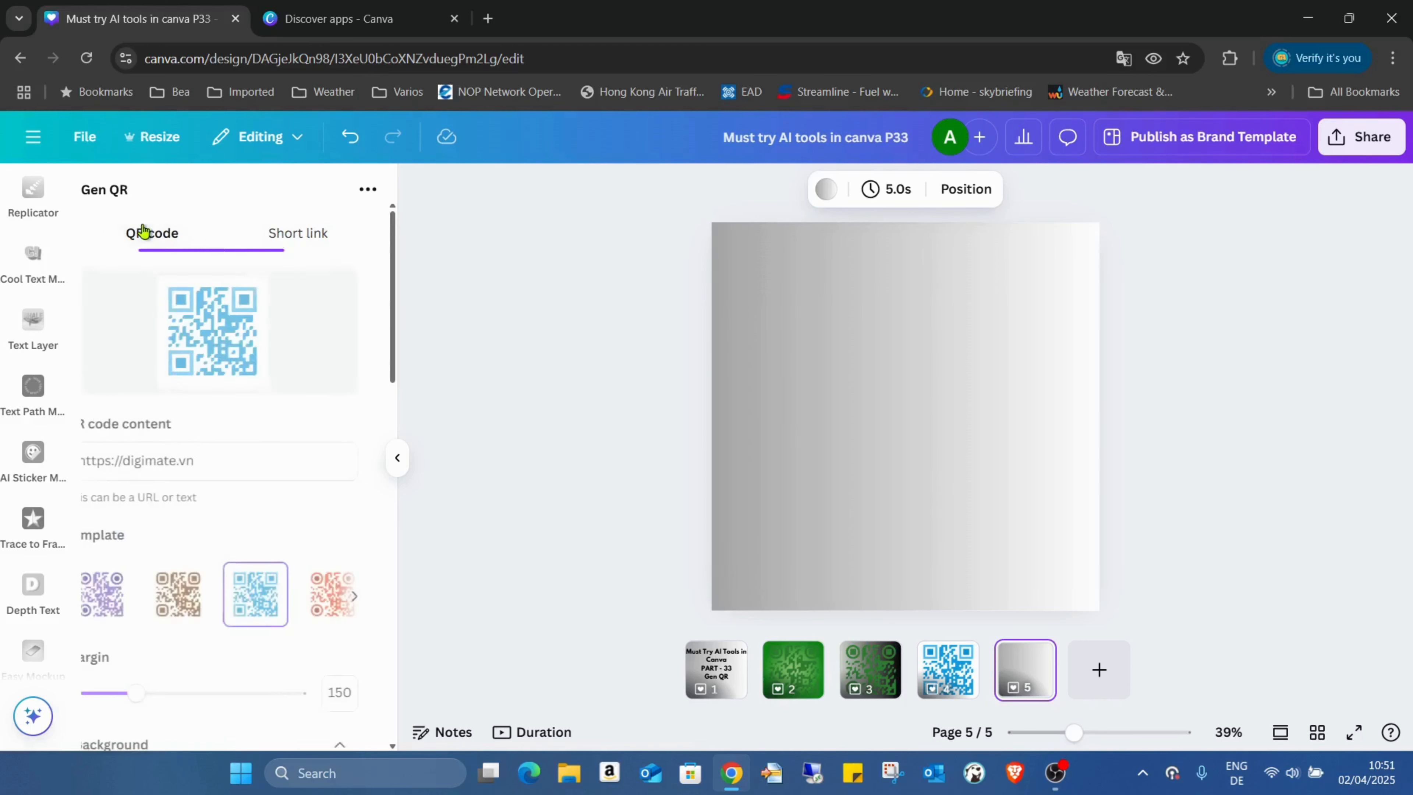
triple_click(253, 472)
key("ctrl+c")
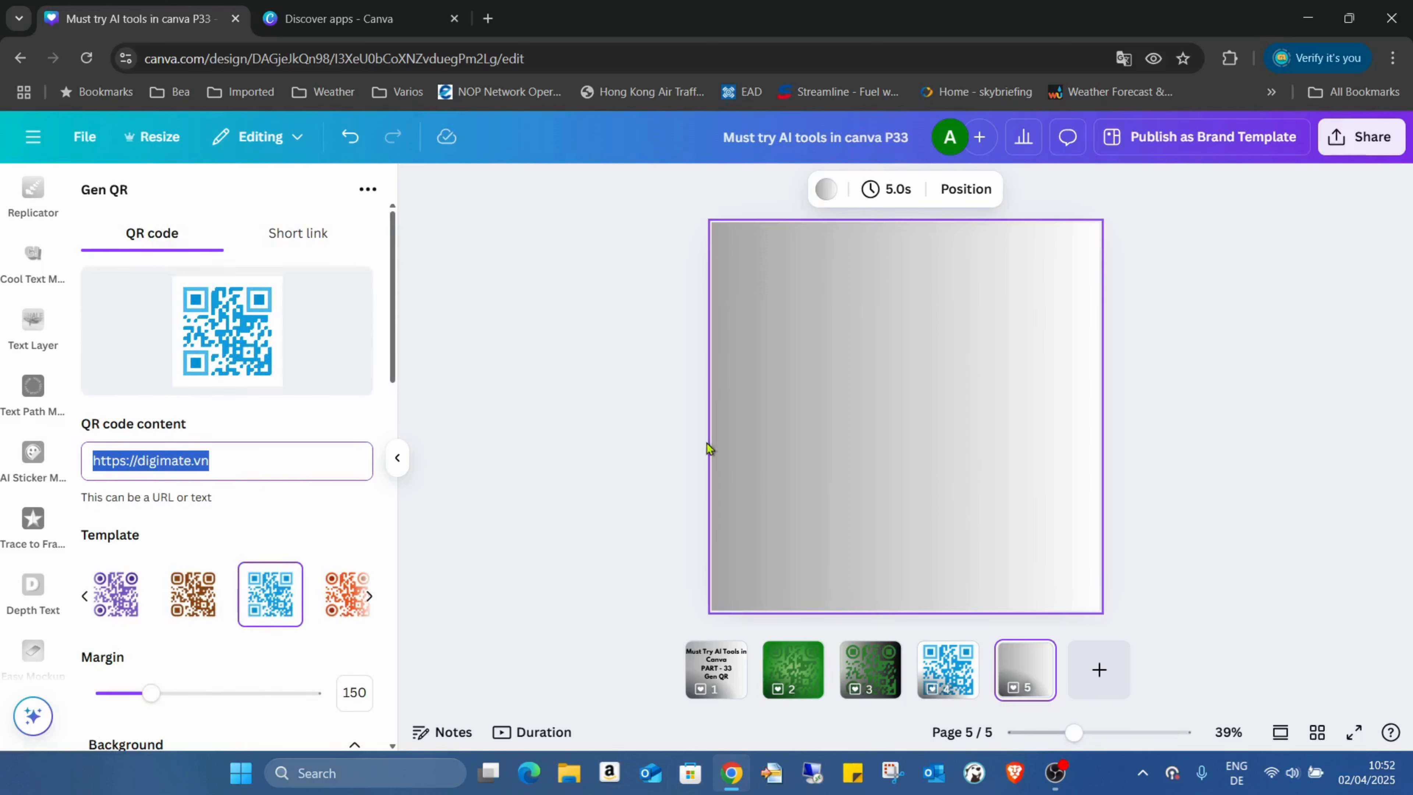
left_click(293, 233)
left_click(220, 292)
key("ctrl+v")
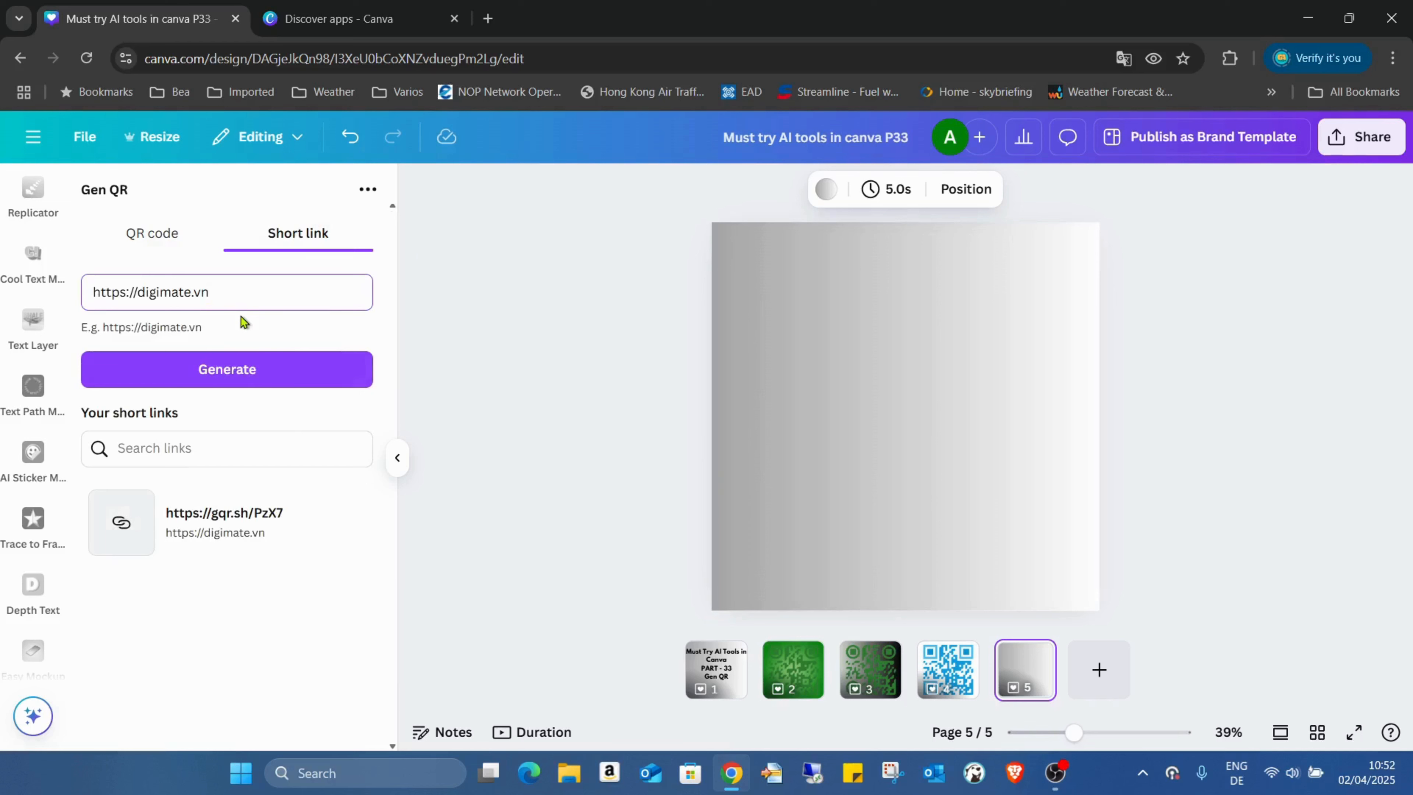
left_click(270, 367)
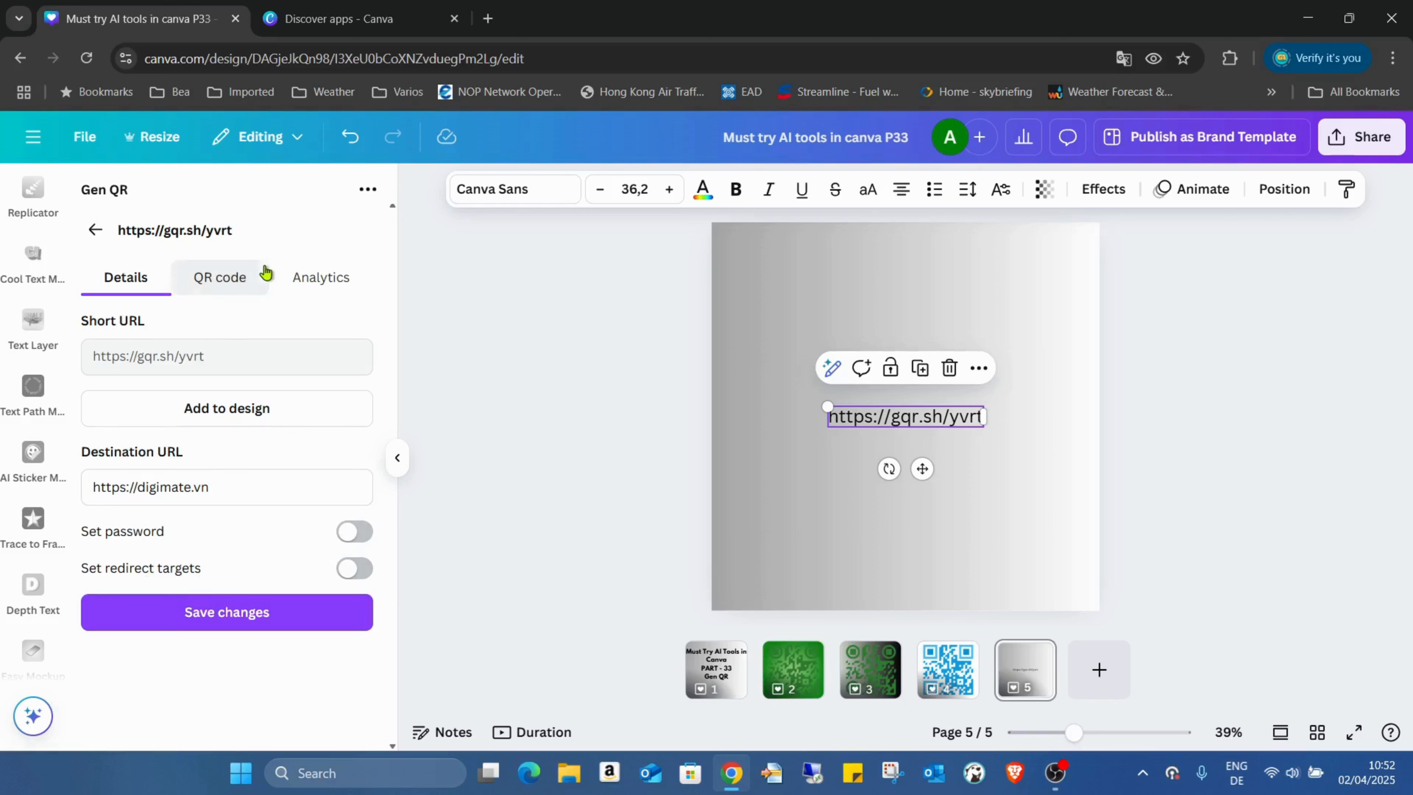
Examine the QR code preview and styling options for the newly generated short link
left_click(221, 287)
scroll(304, 408, "down", 3)
scroll(301, 406, "down", 2)
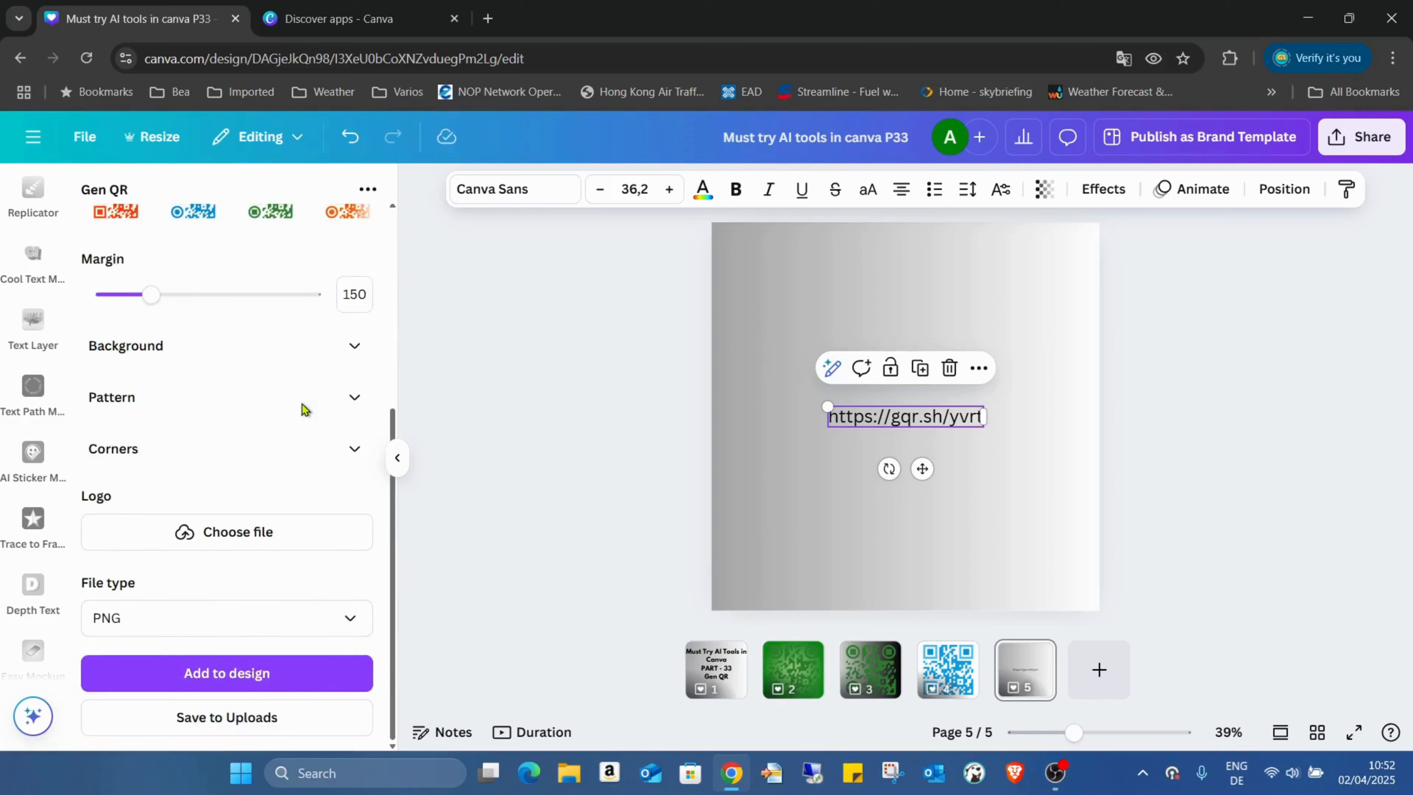
scroll(302, 409, "up", 6)
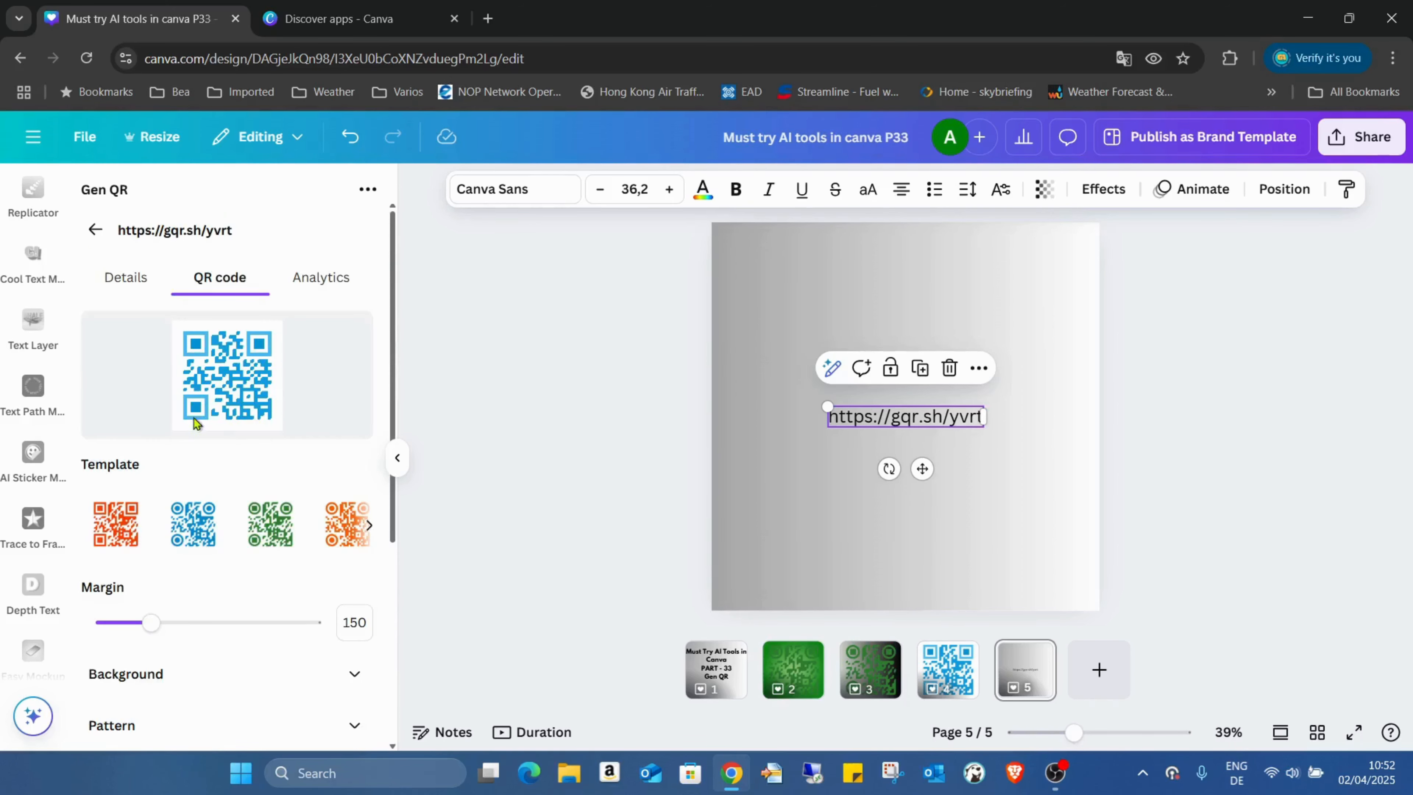
Look over the short link's QR code styling and analytics, and delete the link text from page 5
scroll(193, 417, "down", 5)
scroll(194, 428, "up", 5)
left_click(326, 281)
key("Delete")
left_click(116, 278)
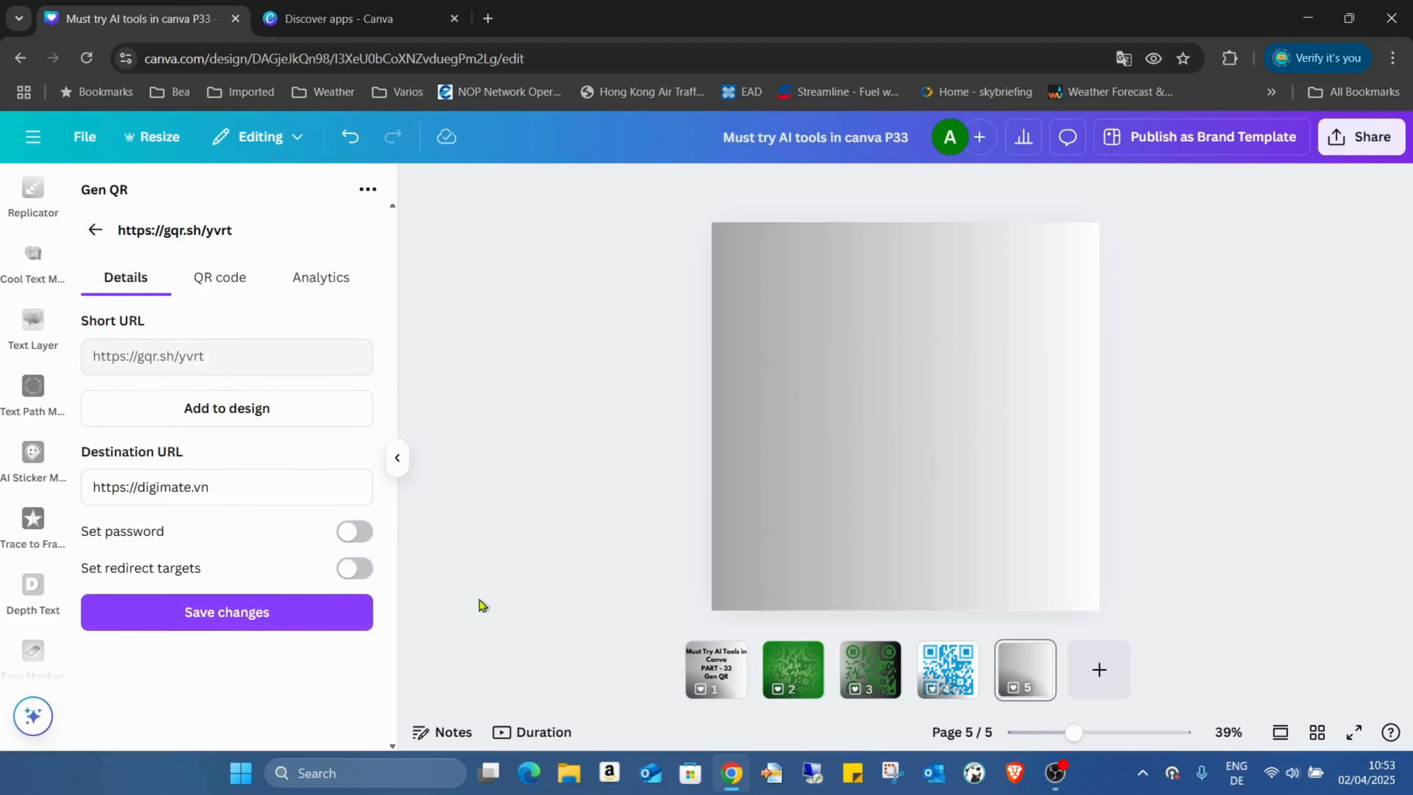
left_click(271, 625)
left_click(95, 230)
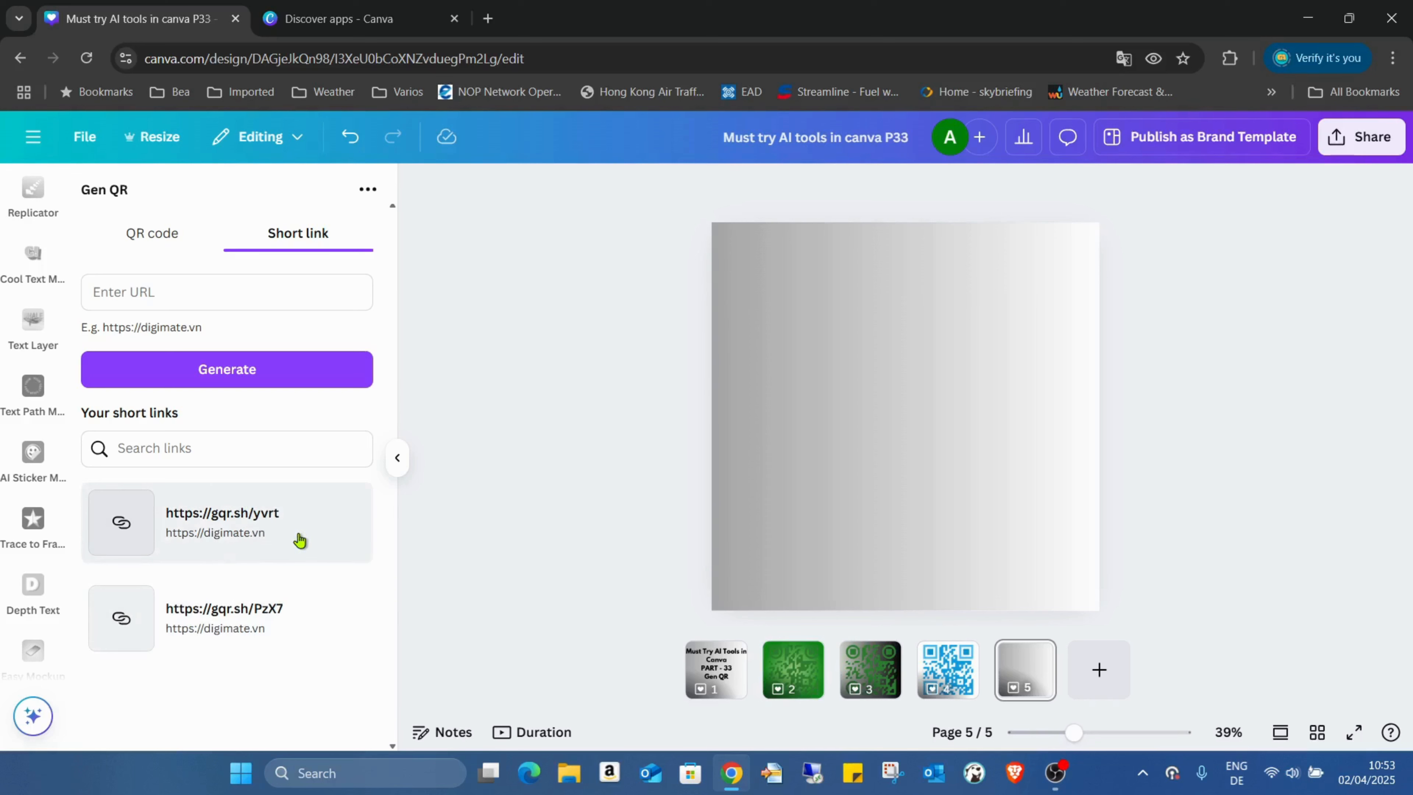
left_click(337, 526)
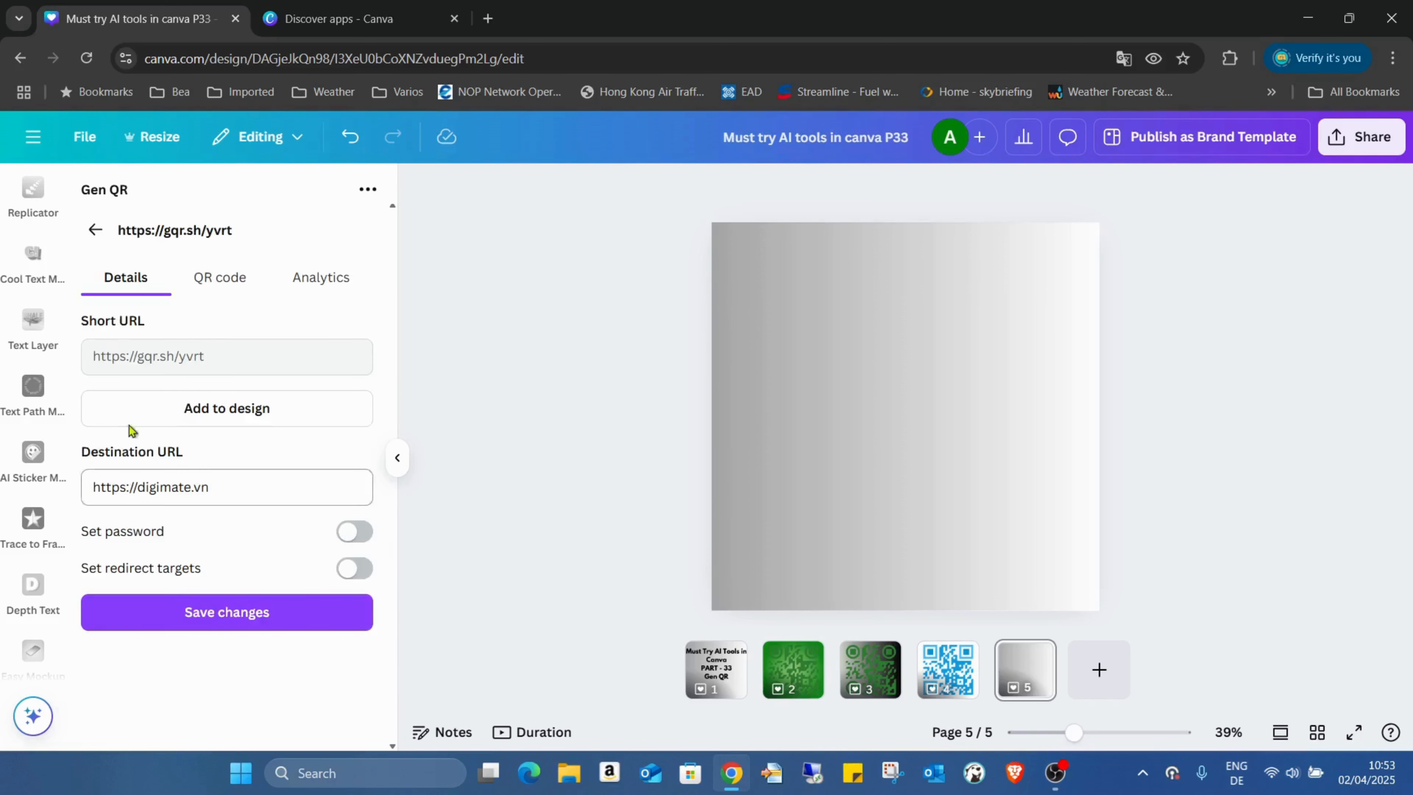
left_click(320, 279)
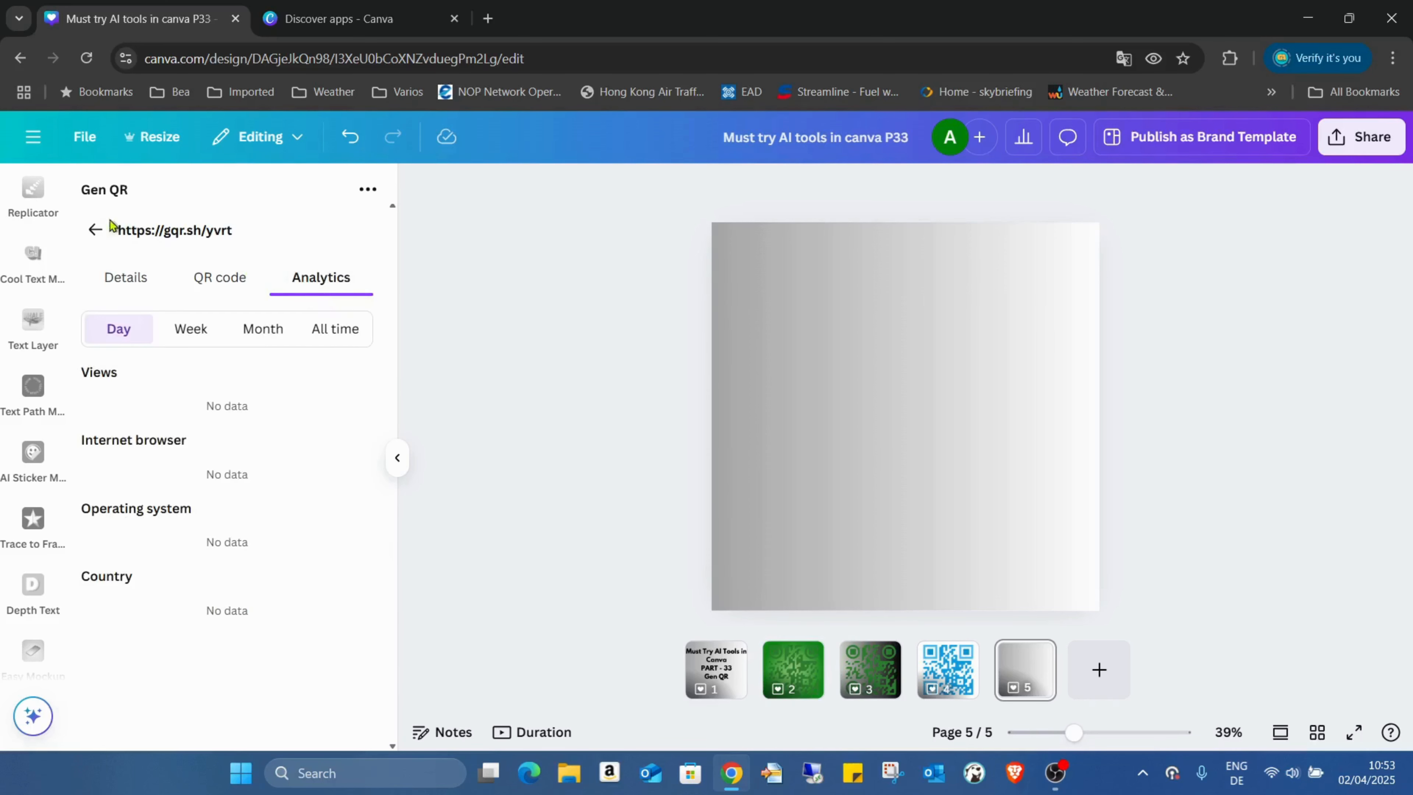
left_click(94, 229)
left_click(222, 496)
left_click(220, 277)
left_click(321, 277)
left_click(191, 328)
left_click(263, 328)
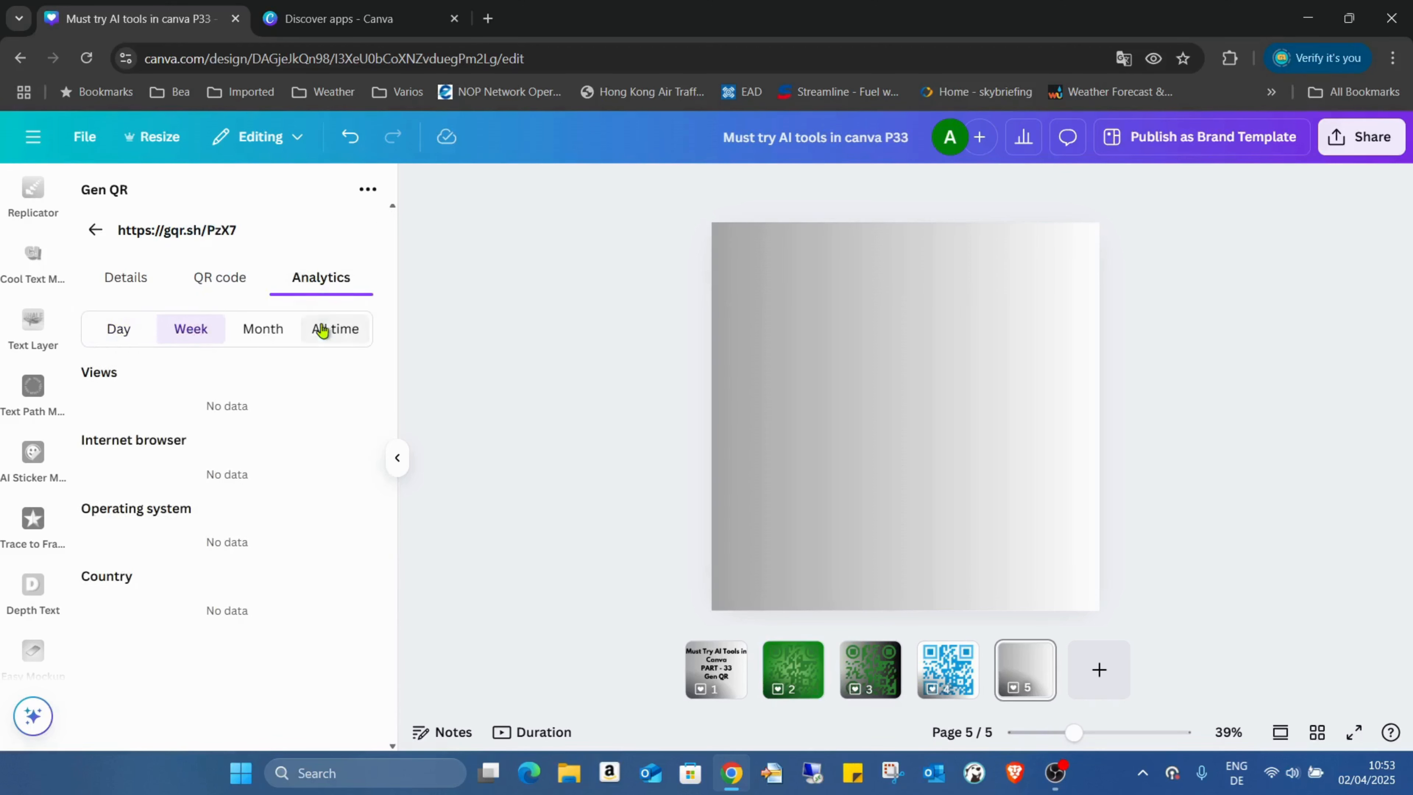
left_click(320, 334)
left_click(106, 334)
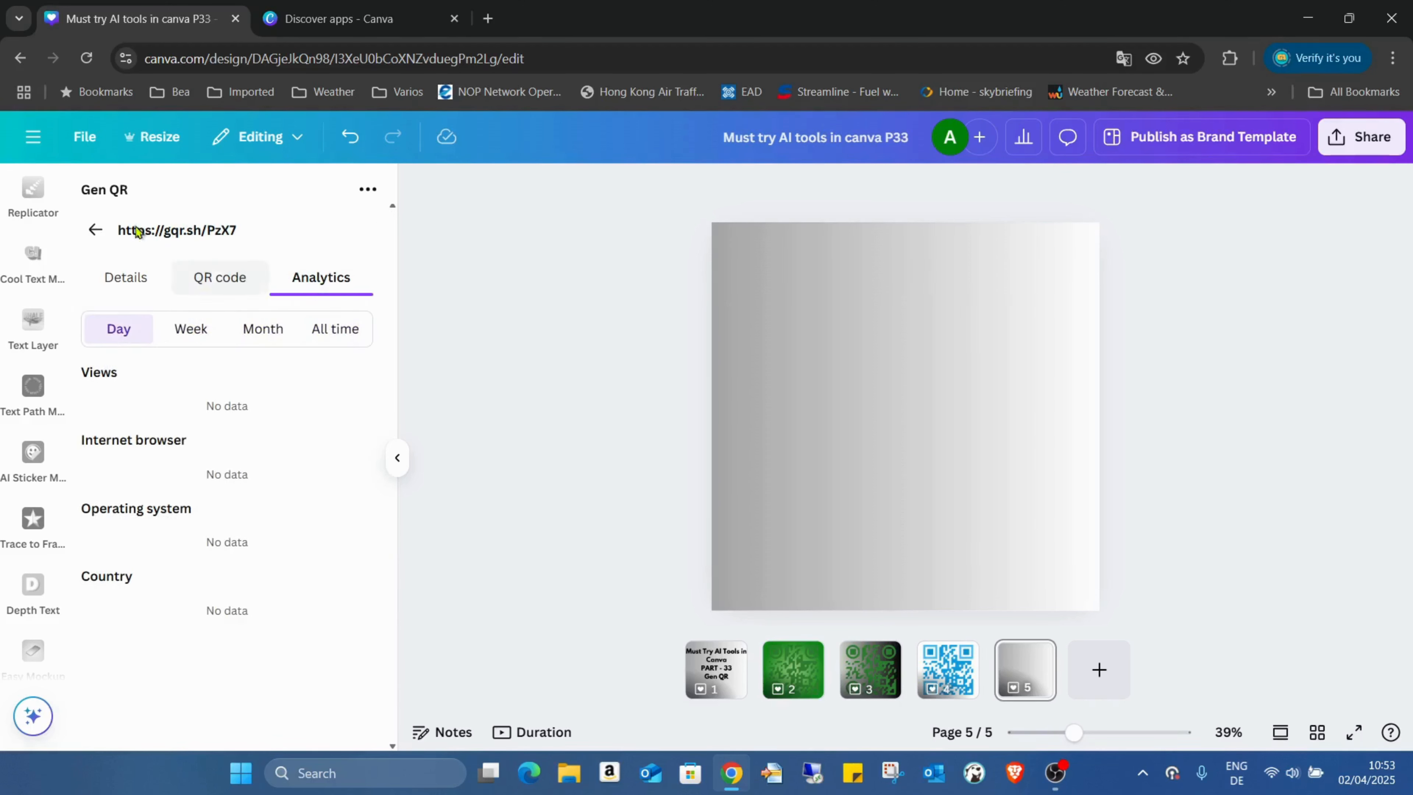
left_click(93, 229)
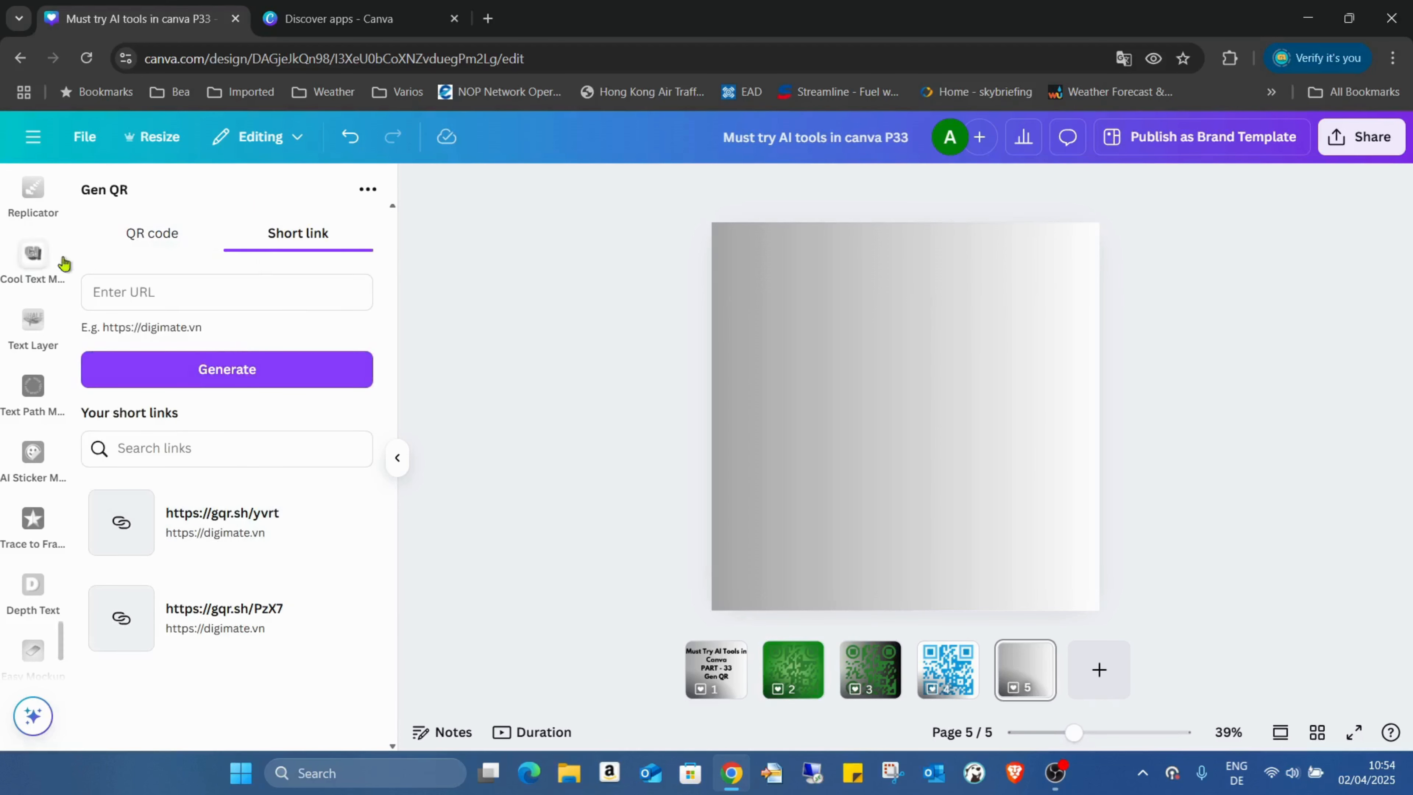
left_click(223, 517)
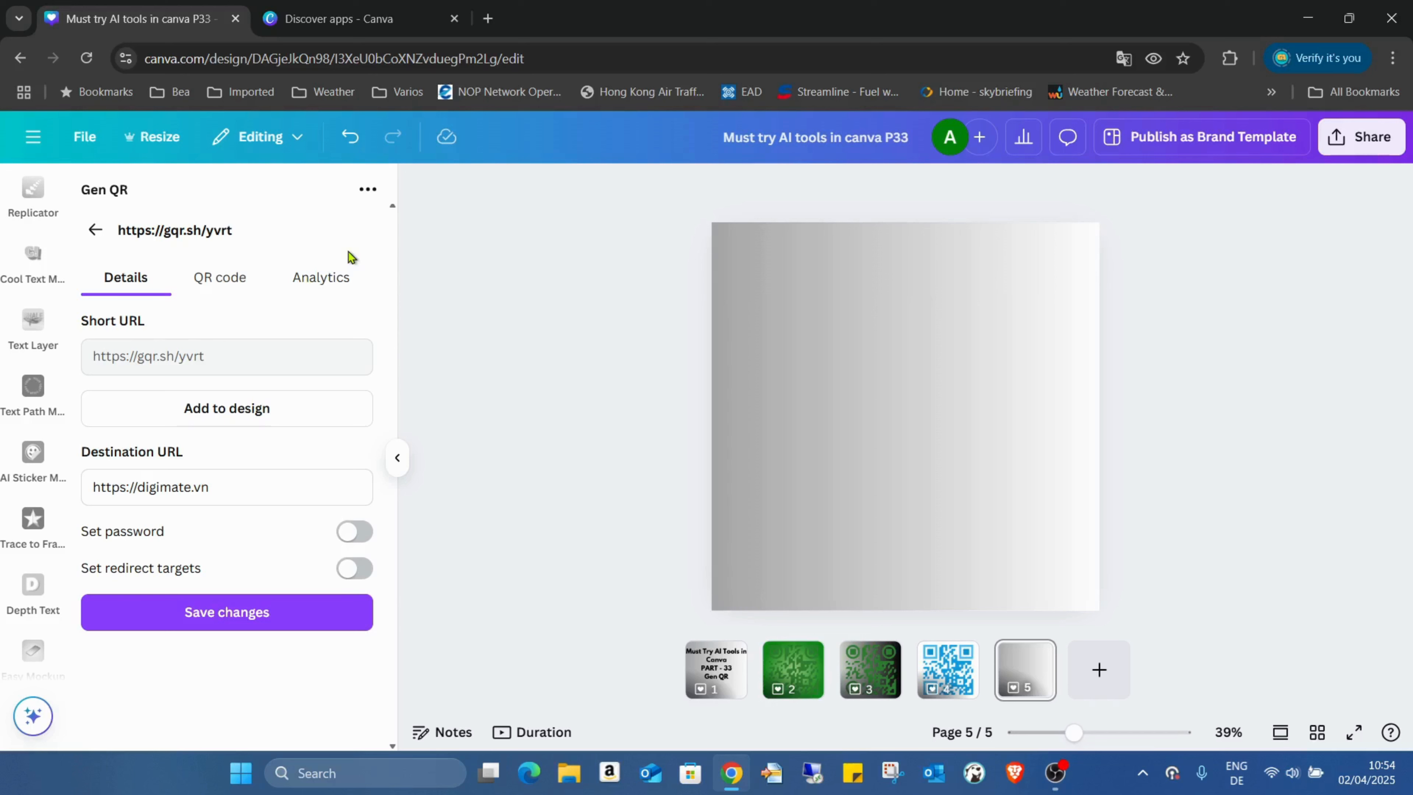